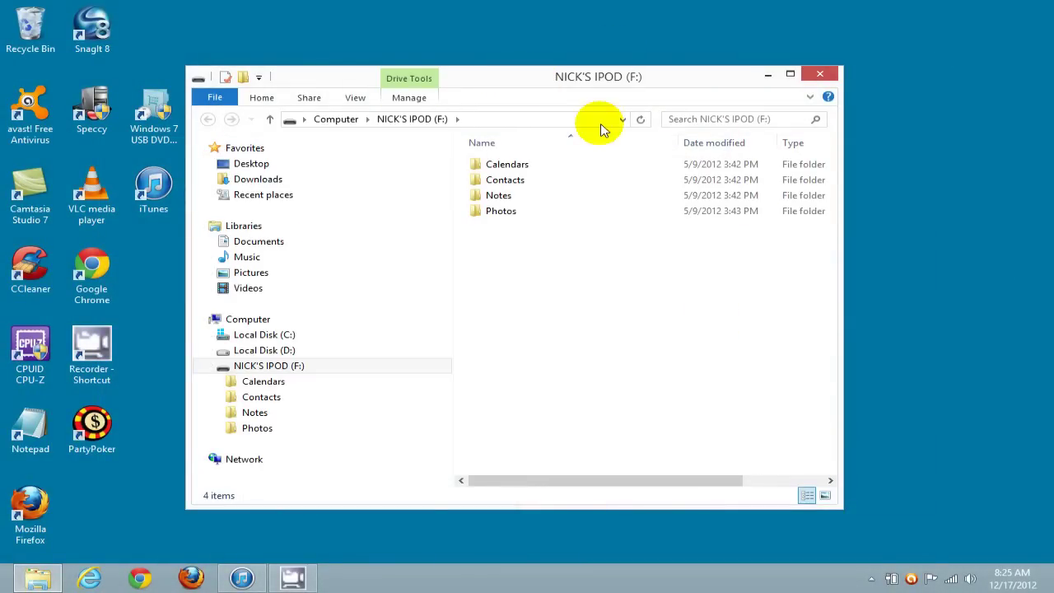
- Close the iPod (F:) Explorer window that lists Calendars, Contacts, Notes and Photos
left_click(820, 74)
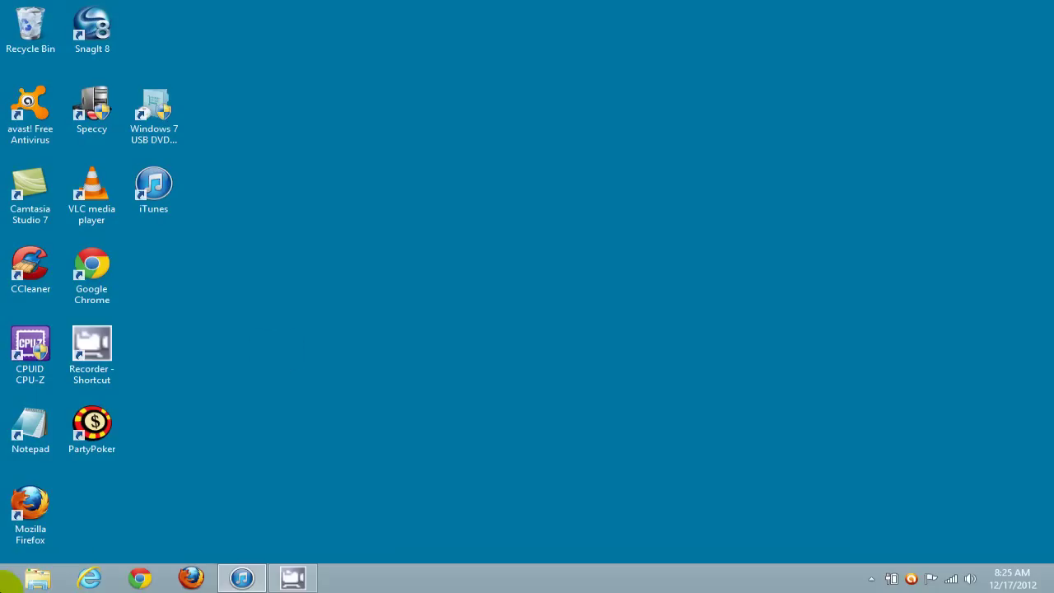
- Reopen File Explorer at Computer from the Win+X menu, showing drives C:, D:, E: and iPod F:
mouse_move(2, 590)
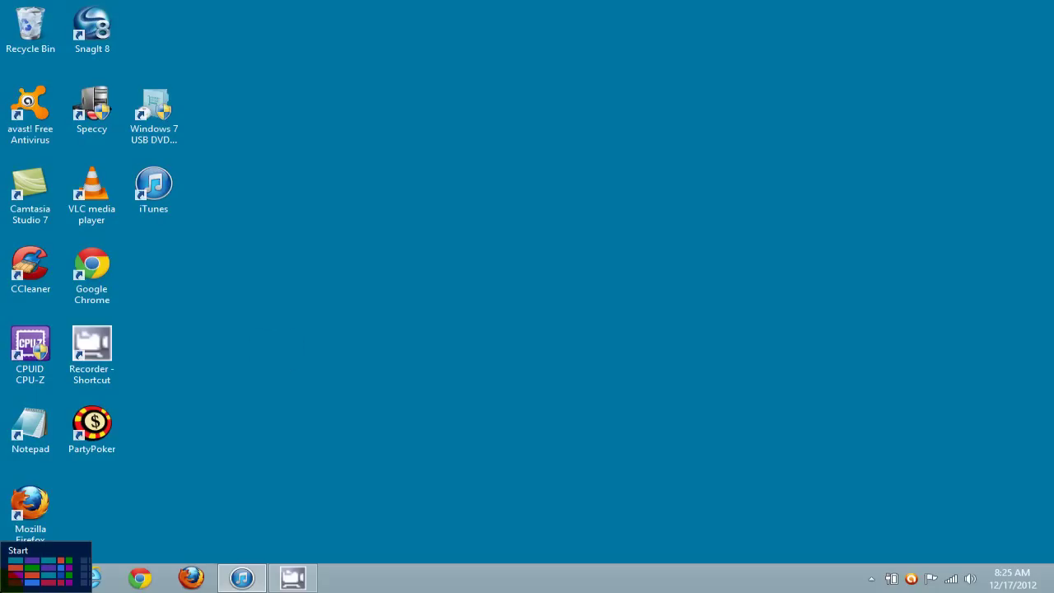
right_click(8, 583)
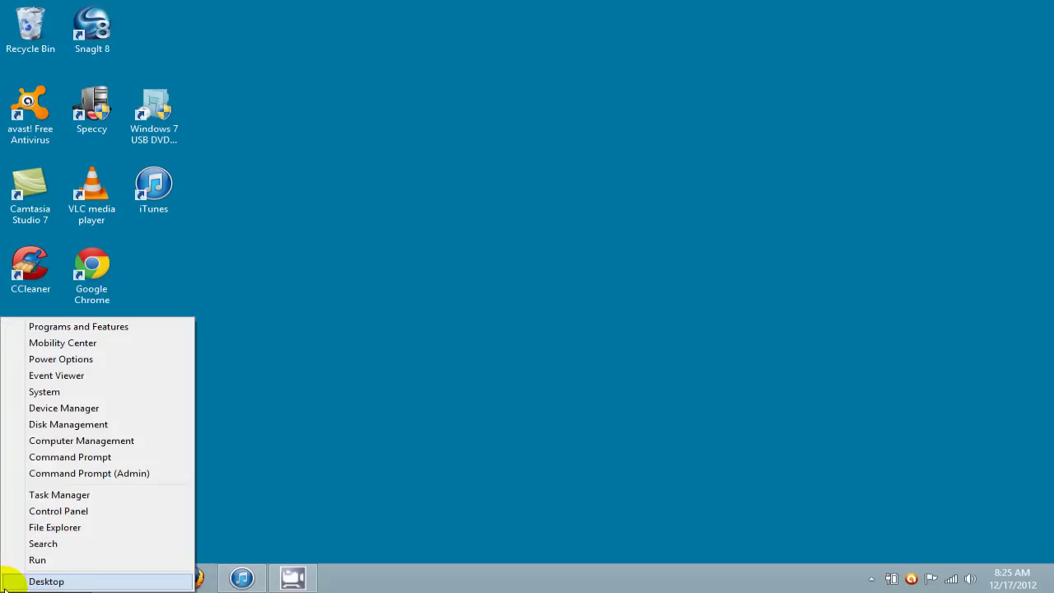
left_click(68, 529)
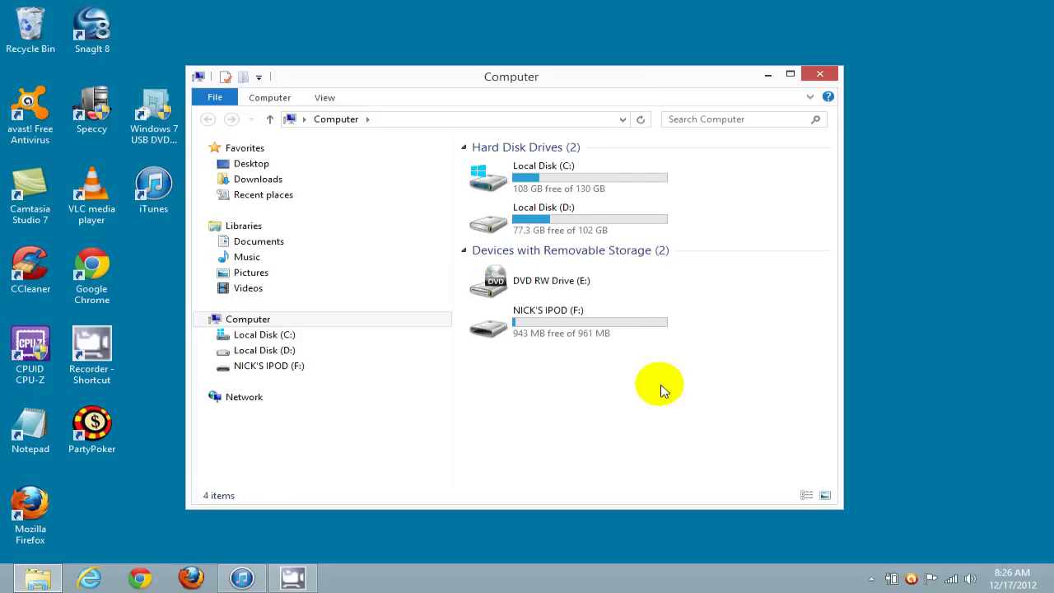
- Open the iPod drive F: and bring up the View ribbon settings
double_click(535, 316)
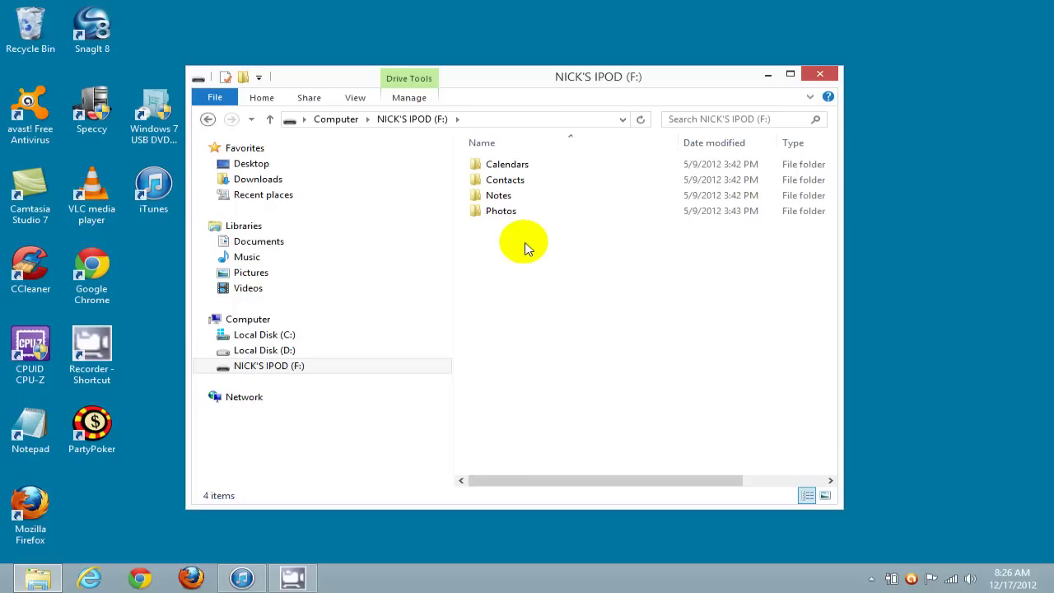
left_click(356, 99)
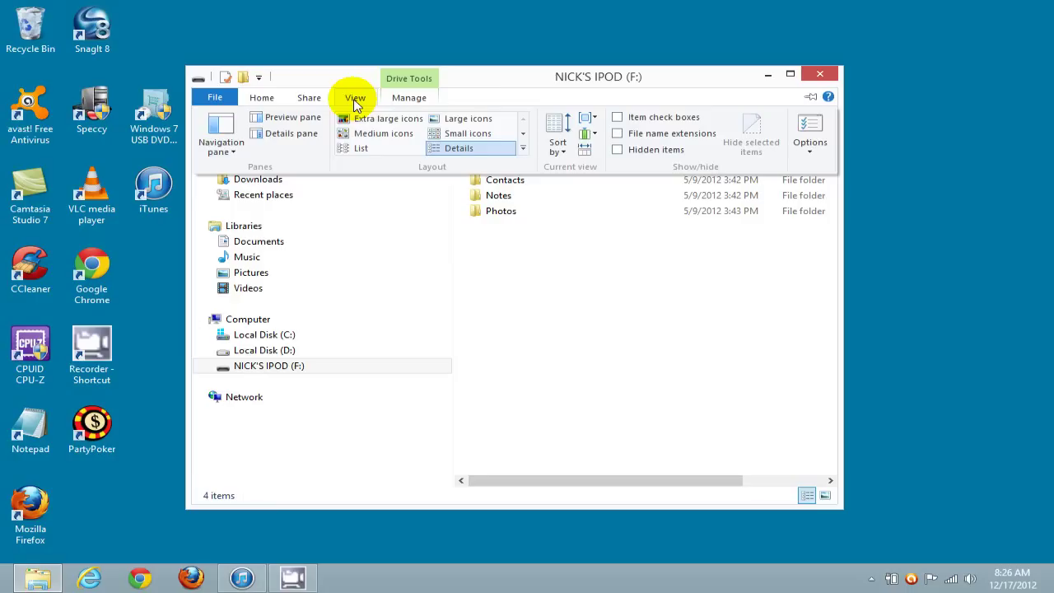
- Turn on 'Show hidden files, folders, and drives' in Folder Options so iPod_Control appears
left_click(811, 132)
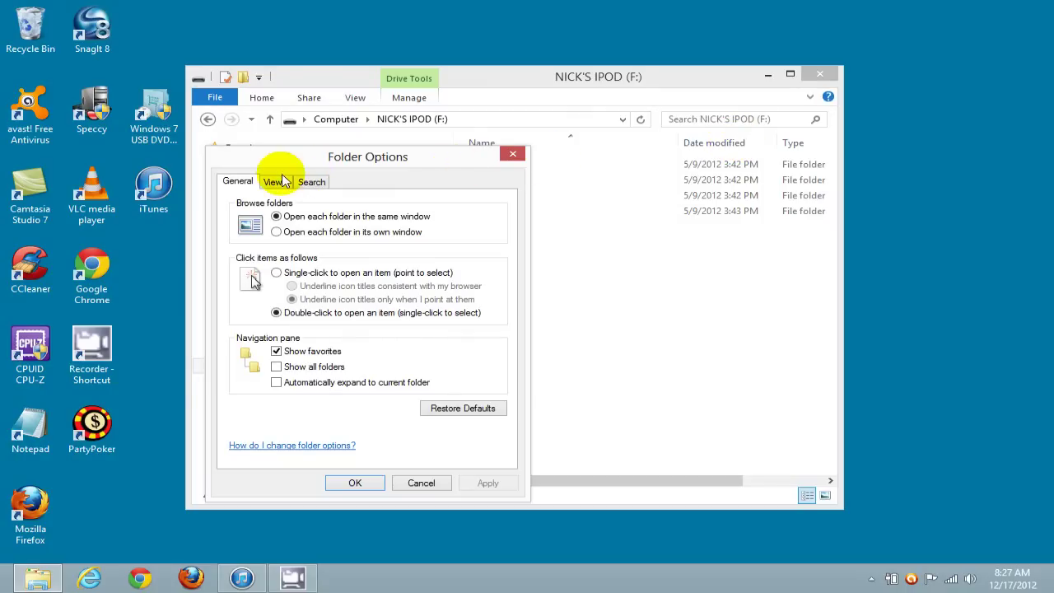
left_click(274, 182)
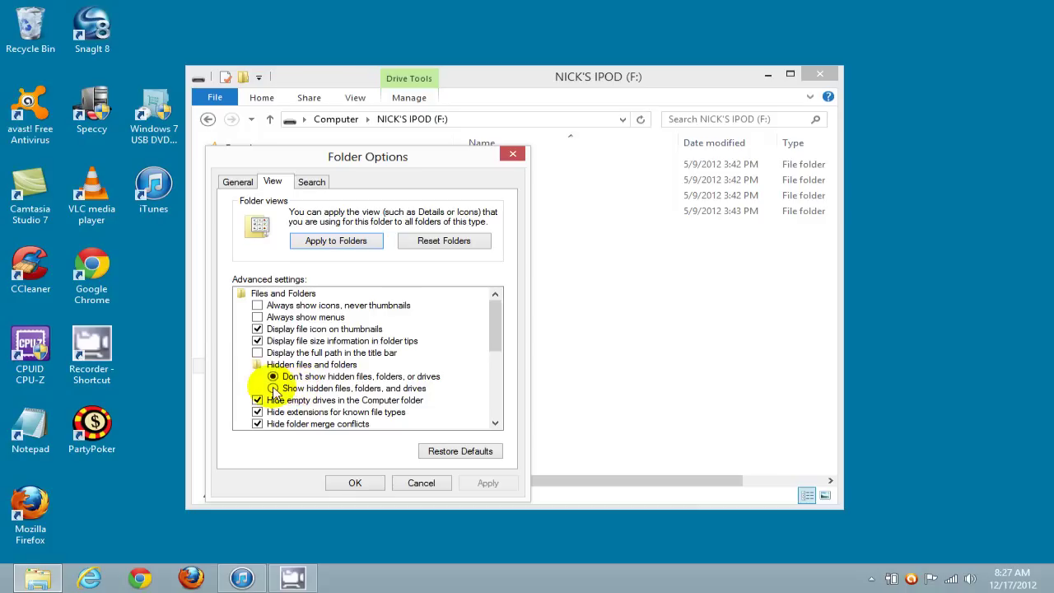
left_click(273, 388)
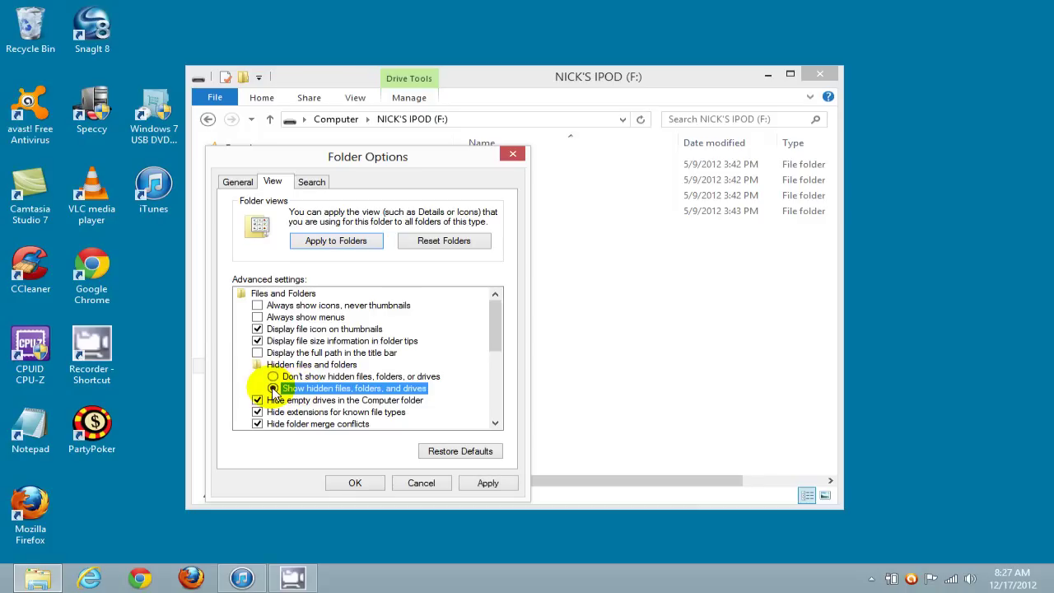
left_click(489, 483)
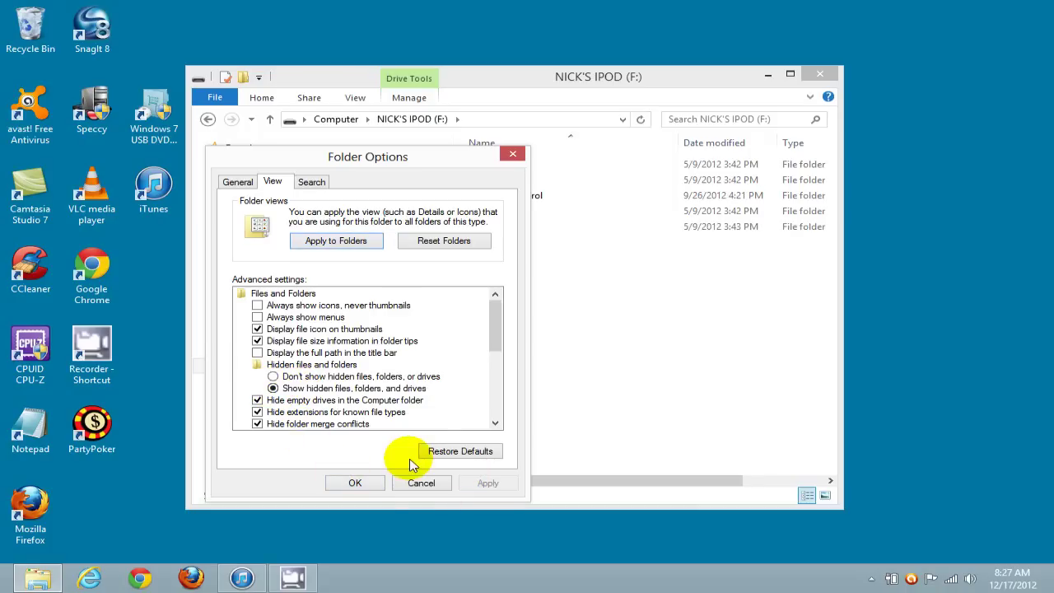
left_click(354, 486)
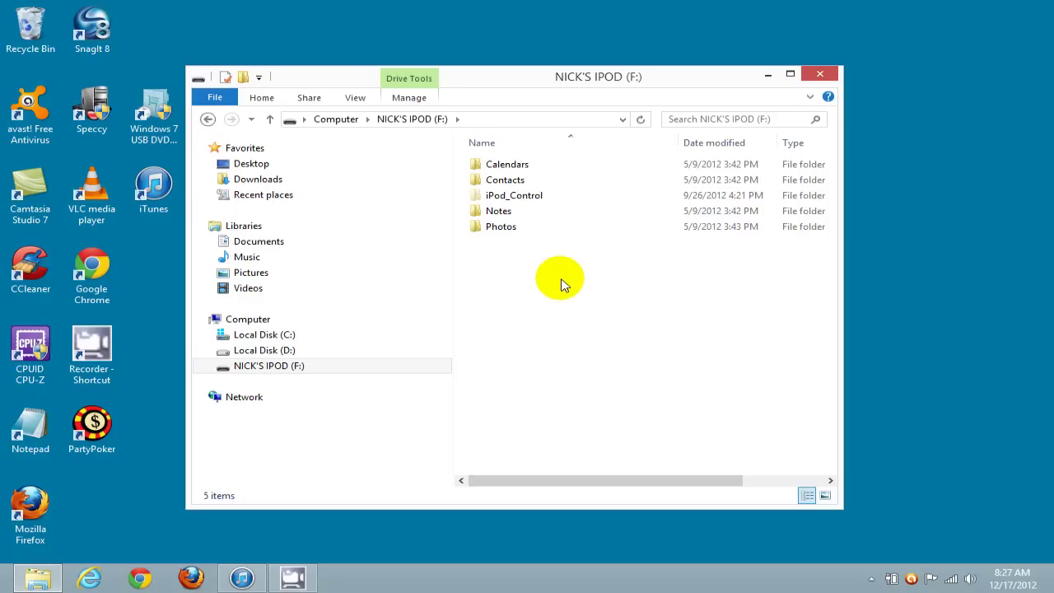
- Open iPod_Control > Music on drive F:, listing folders F00 through F08
left_click(522, 200)
double_click(523, 200)
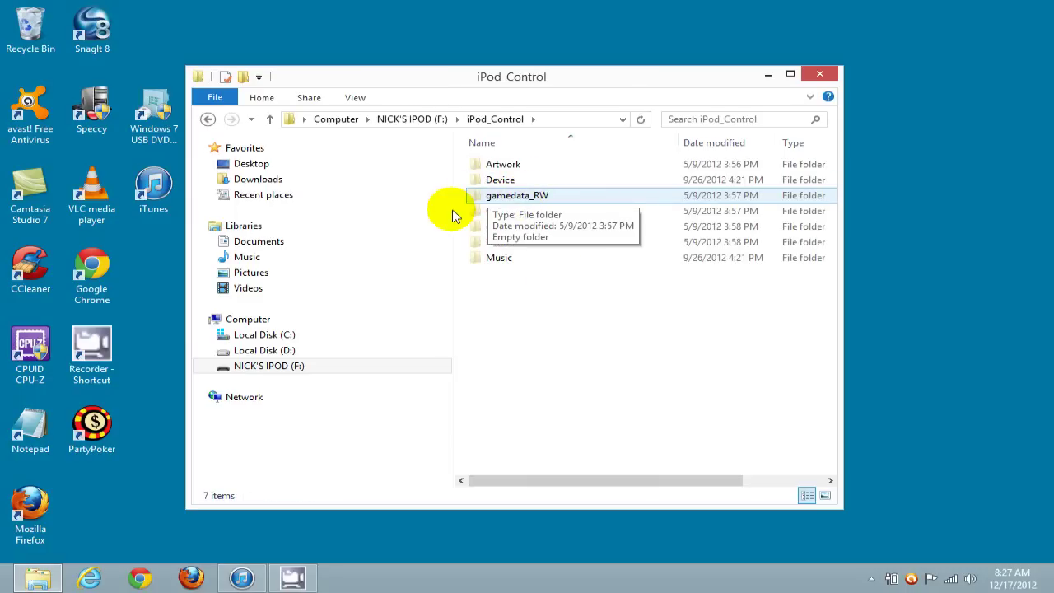
double_click(506, 259)
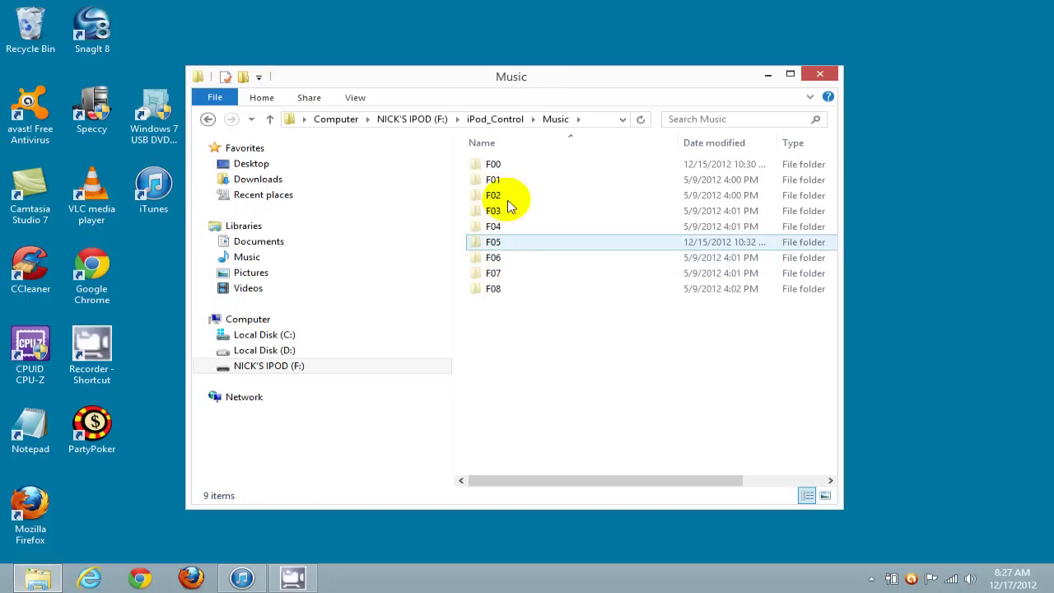
- Select folders F01, F00 and F08 in turn, then clear the selection
left_click(496, 179)
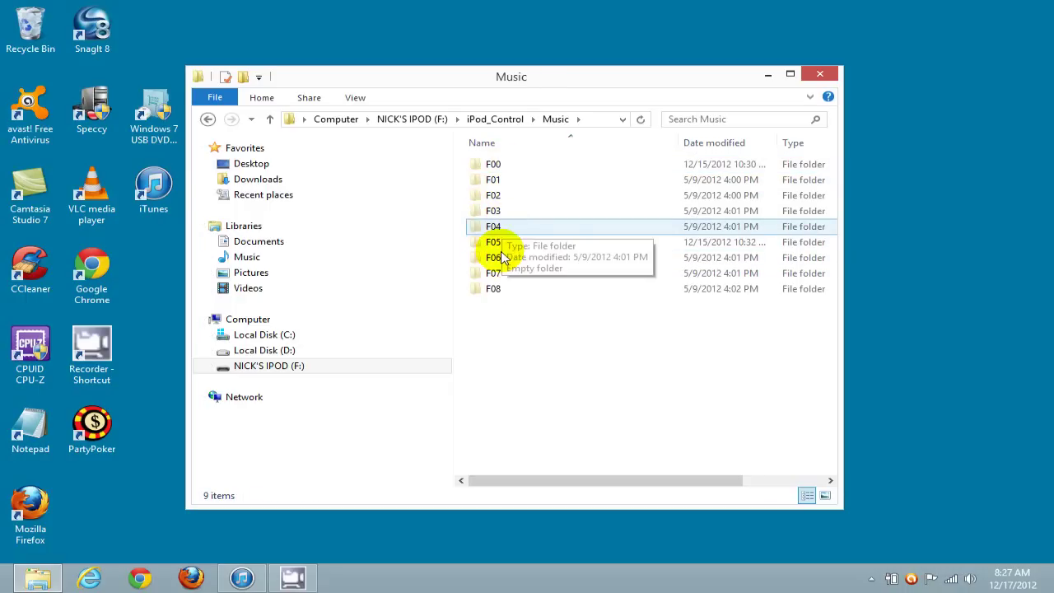
left_click(503, 165)
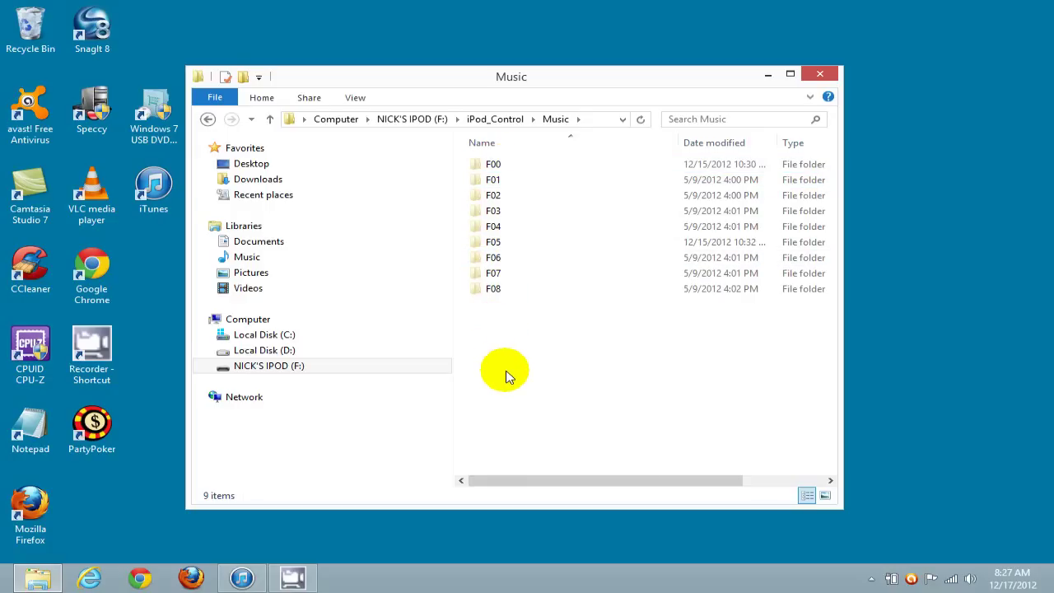
left_click(492, 164)
left_click(504, 290)
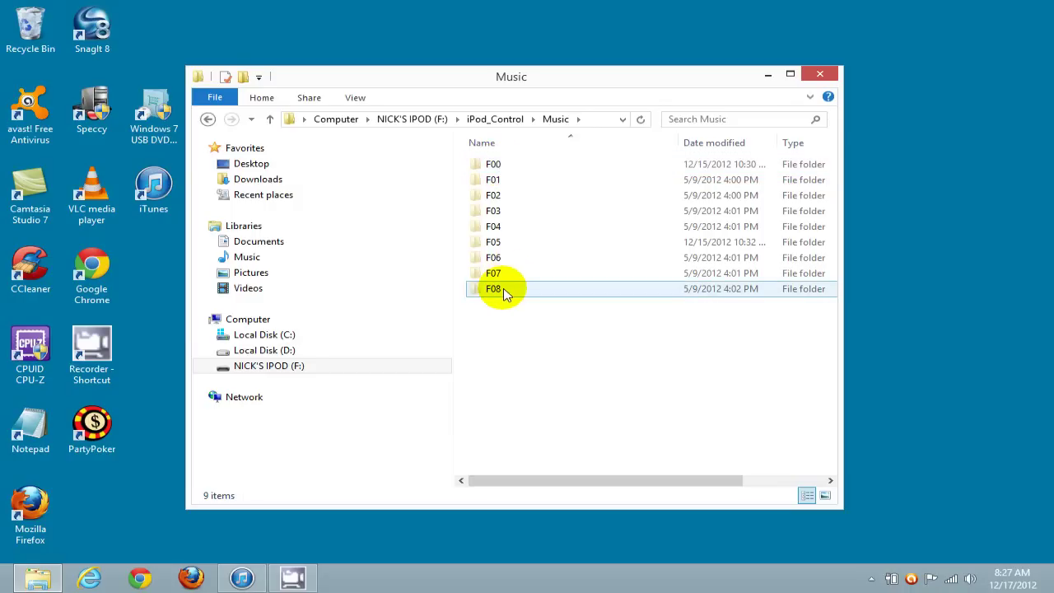
left_click(539, 371)
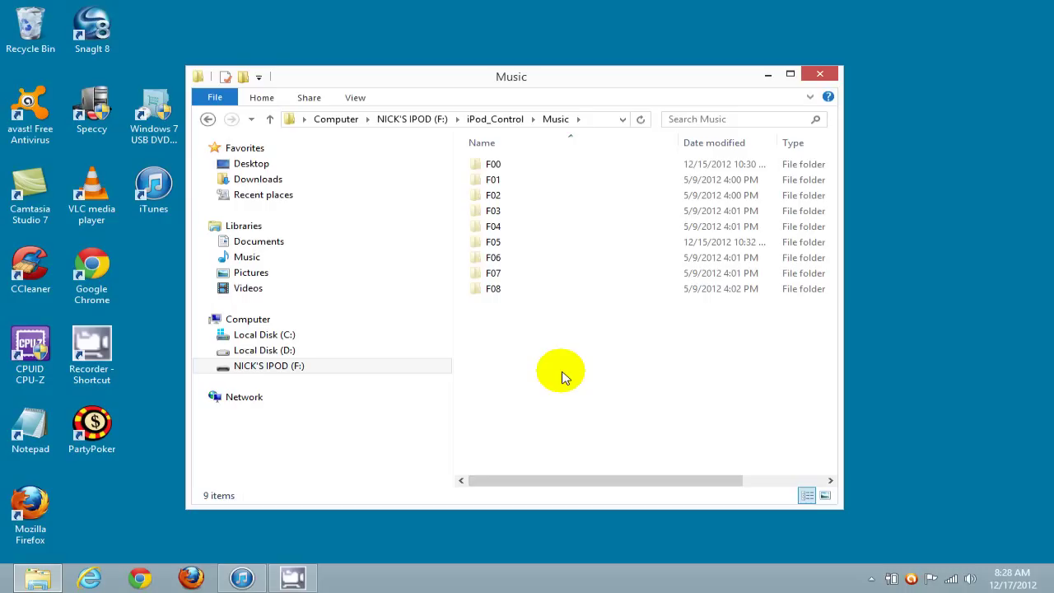
- Check F00 contains the four songs, return to Music, and copy folder F00
double_click(511, 168)
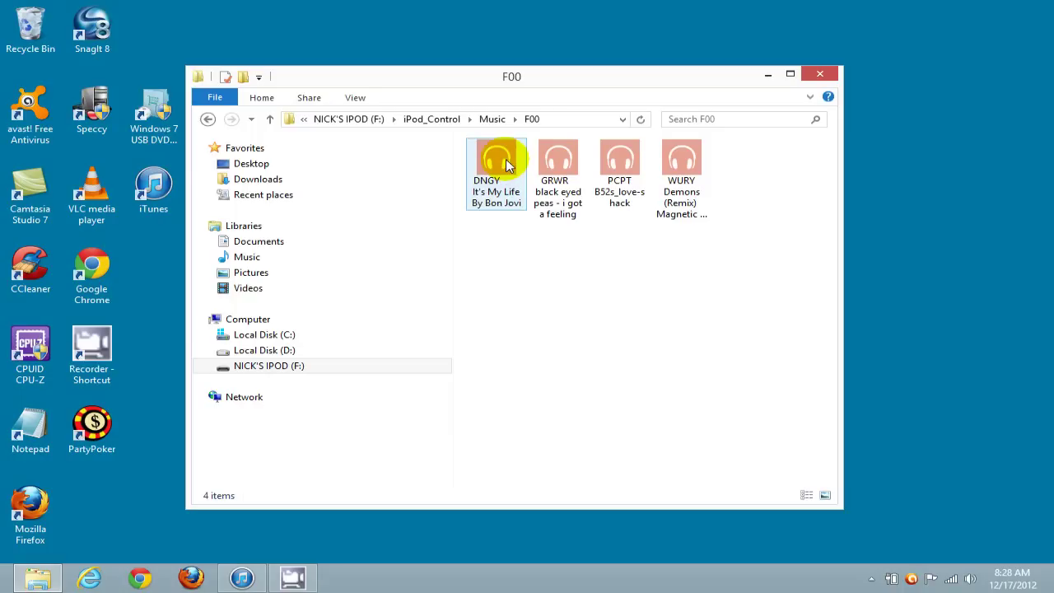
left_click(207, 121)
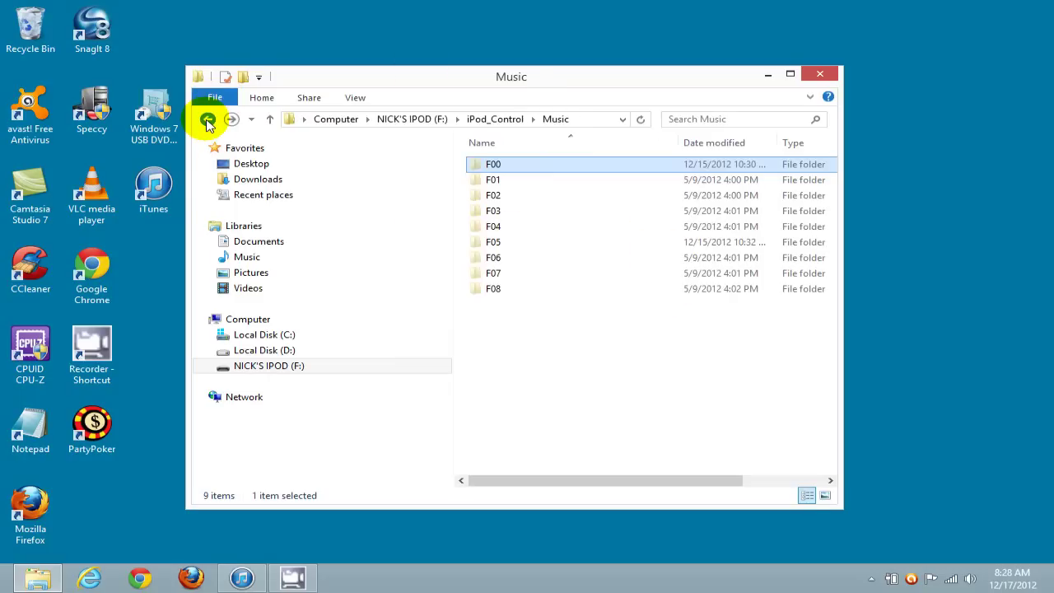
right_click(557, 169)
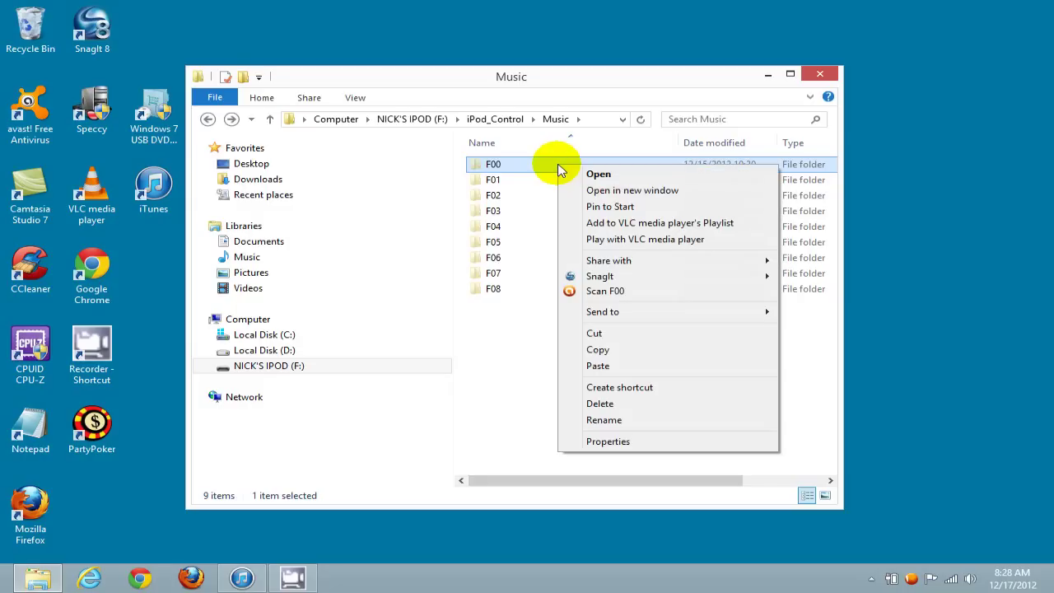
left_click(598, 350)
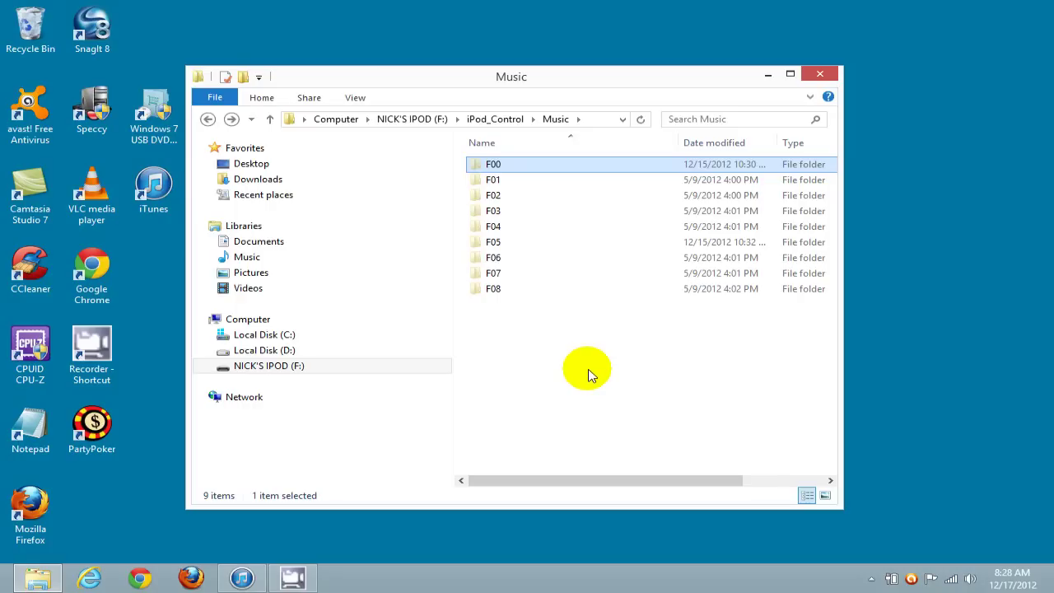
- Close the Music window and start iTunes from the Windows 8 Start screen tile
left_click(820, 75)
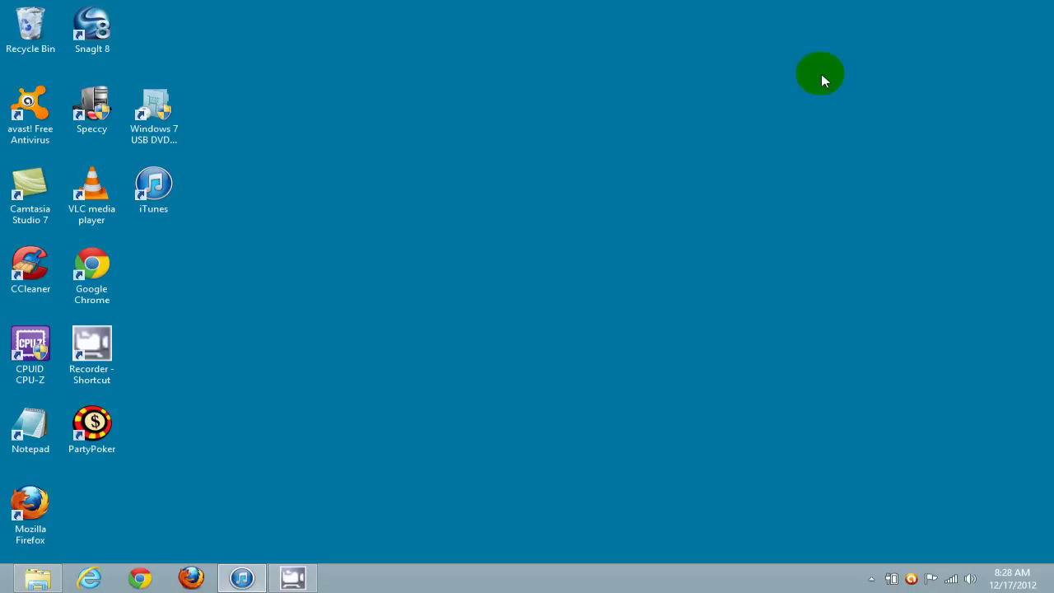
mouse_move(2, 590)
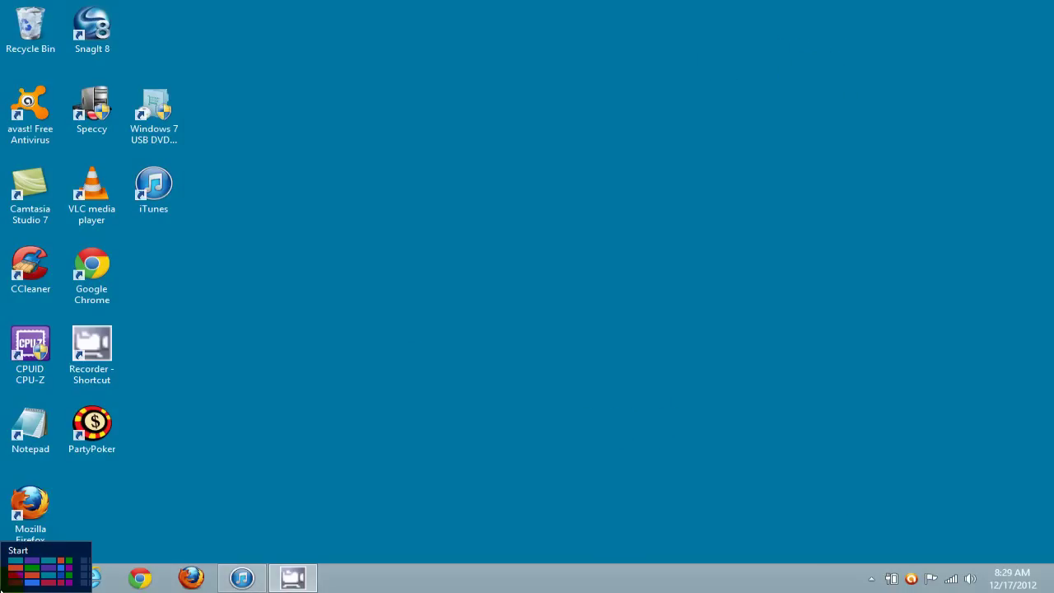
left_click(32, 572)
left_click_drag(129, 584, 482, 585)
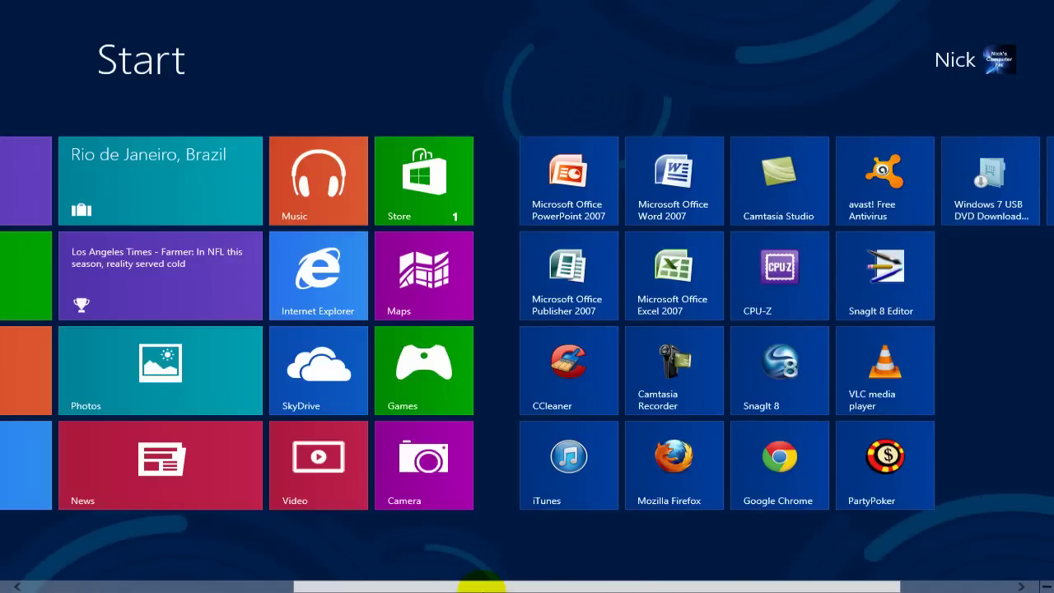
left_click(576, 470)
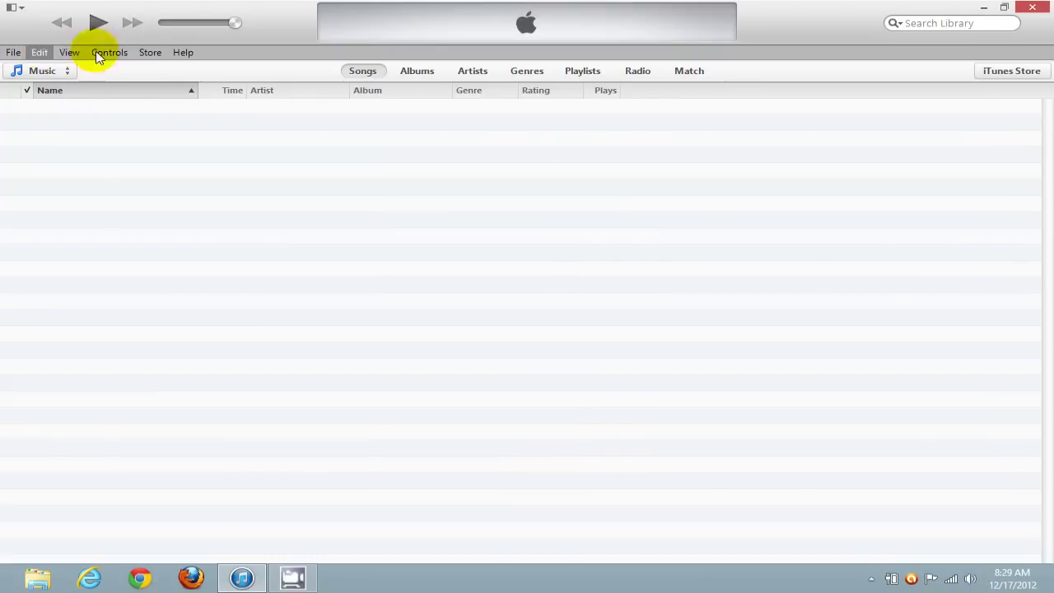
- Hide and then re-show the iTunes menu bar, then open the Edit menu
left_click(17, 8)
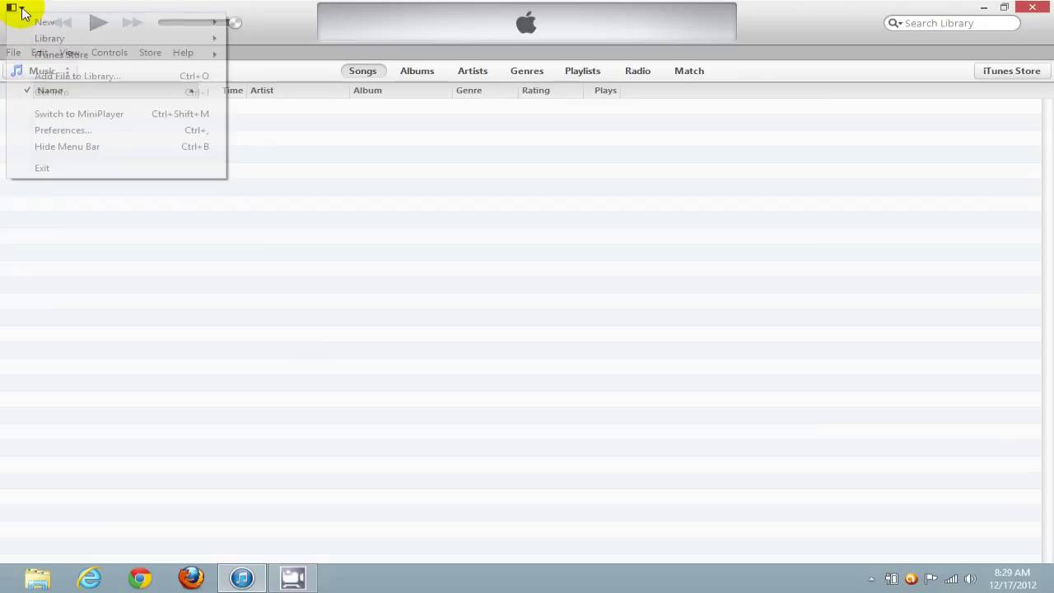
left_click(60, 153)
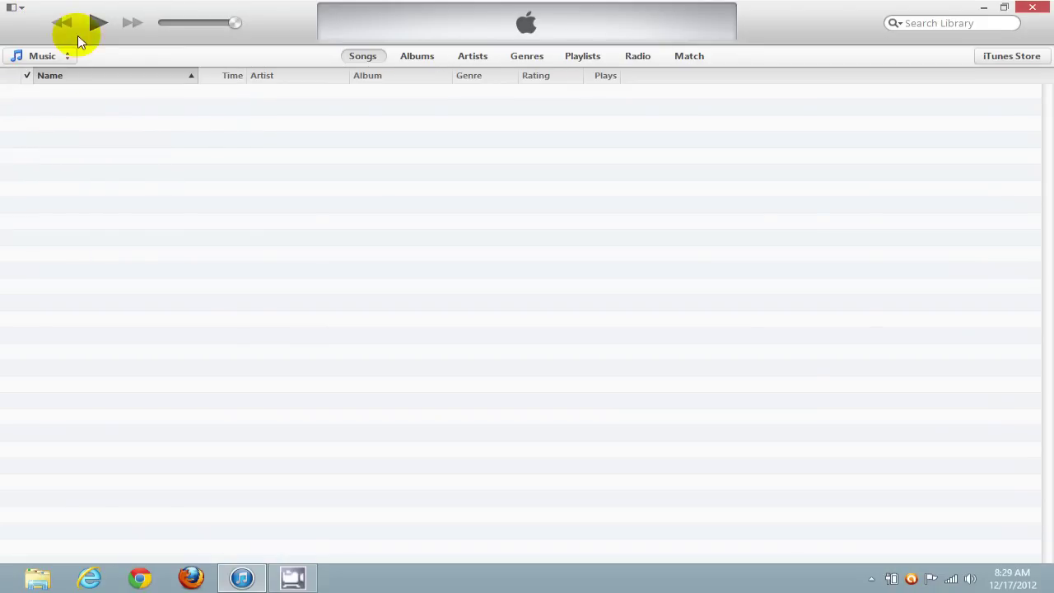
left_click(19, 12)
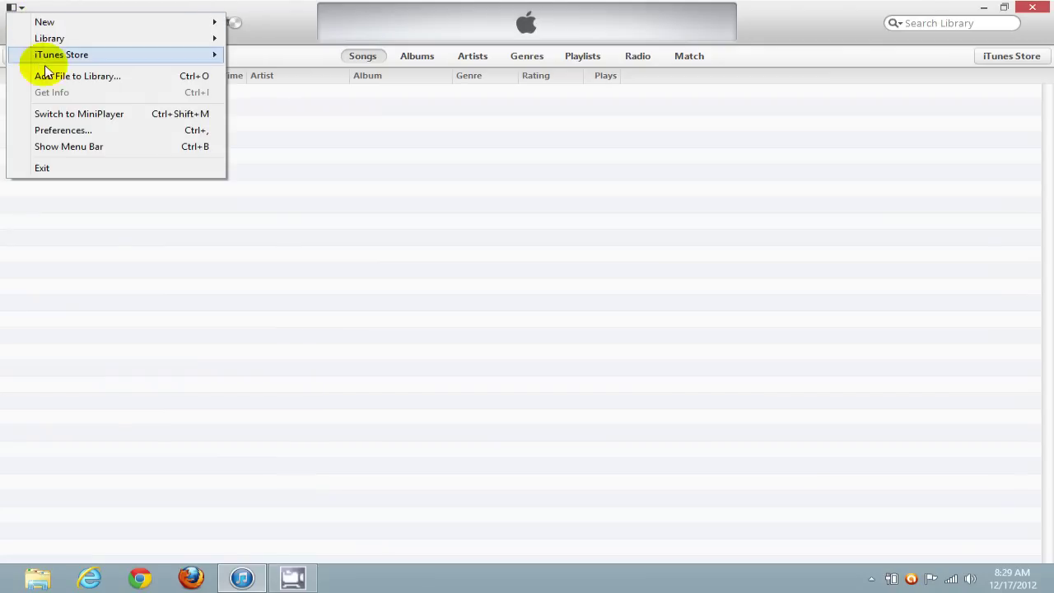
left_click(52, 146)
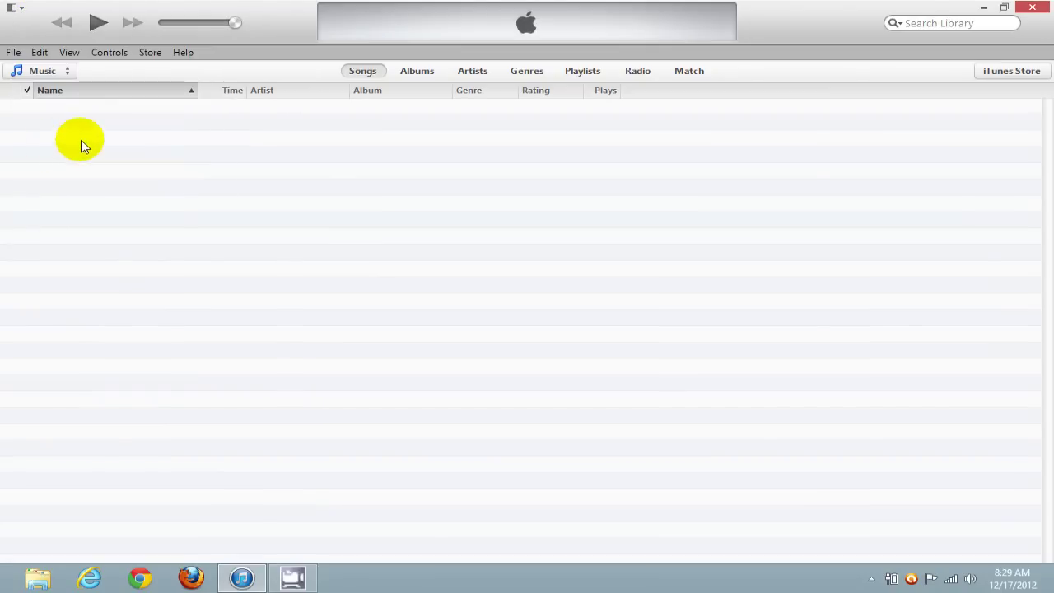
left_click(38, 54)
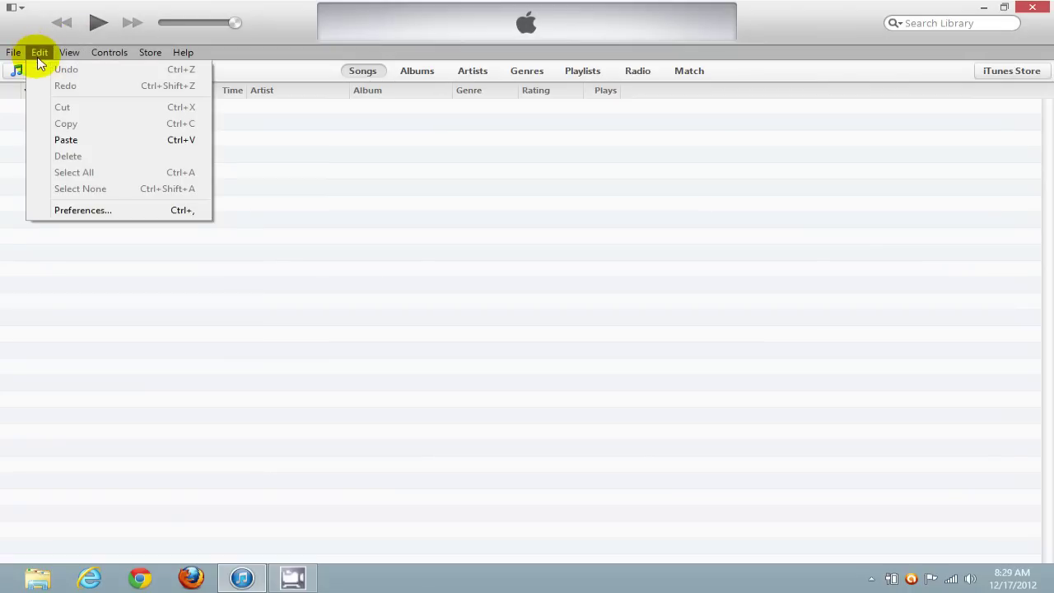
- Check the iTunes Media folder location in Advanced preferences, close them, and minimize iTunes
left_click(67, 210)
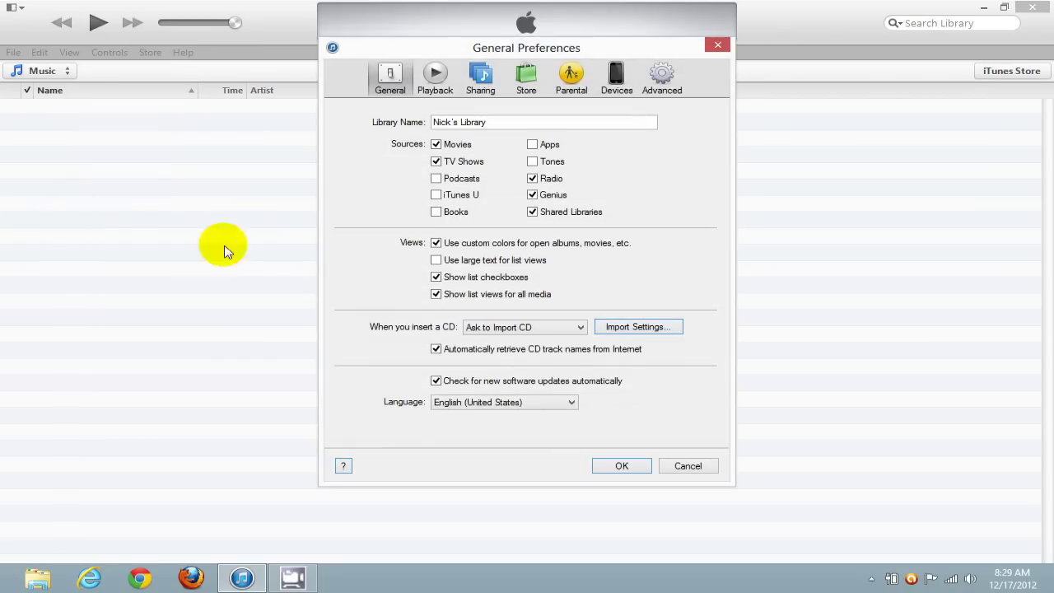
left_click(671, 76)
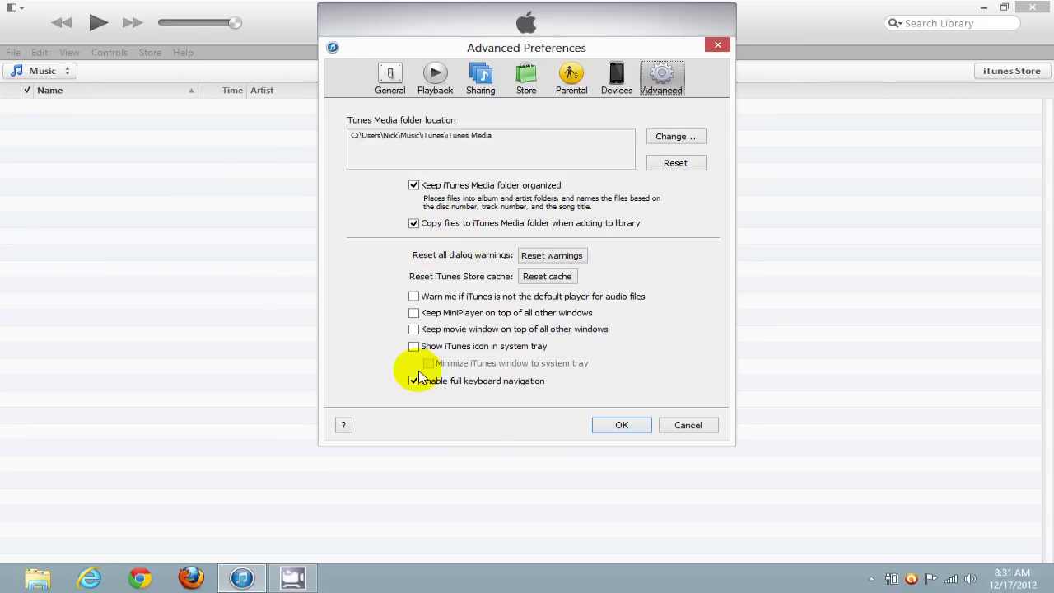
left_click(621, 425)
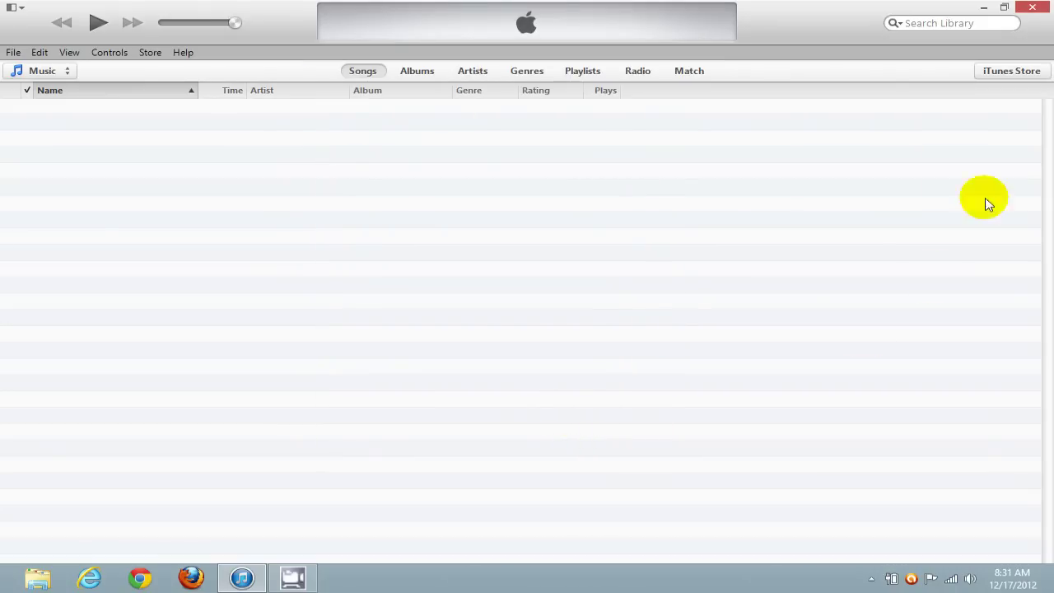
left_click(986, 8)
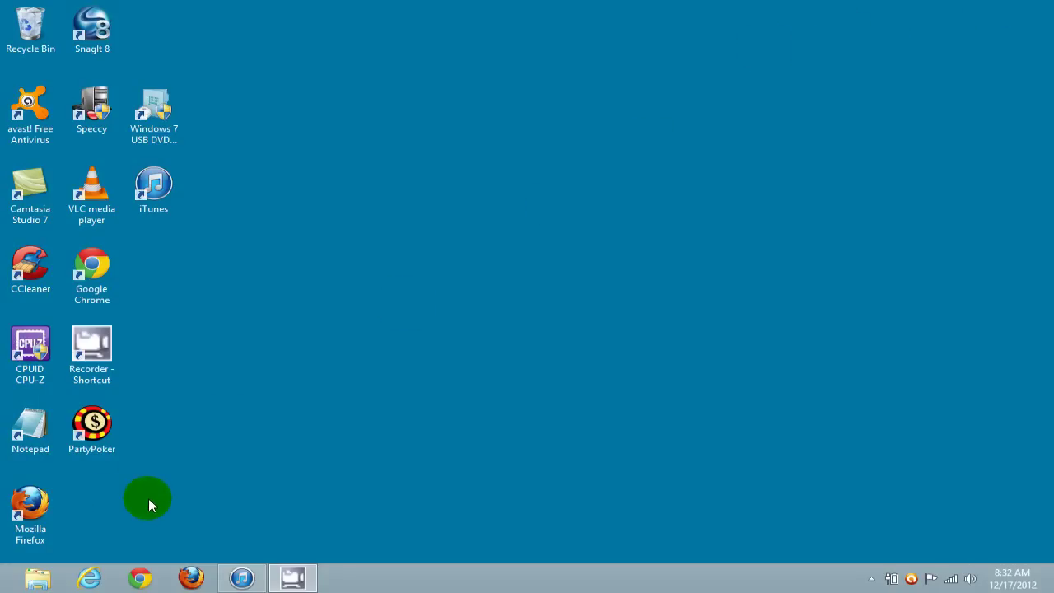
- Open File Explorer and navigate Music > My Music > iTunes to the iTunes Media folder
right_click(4, 586)
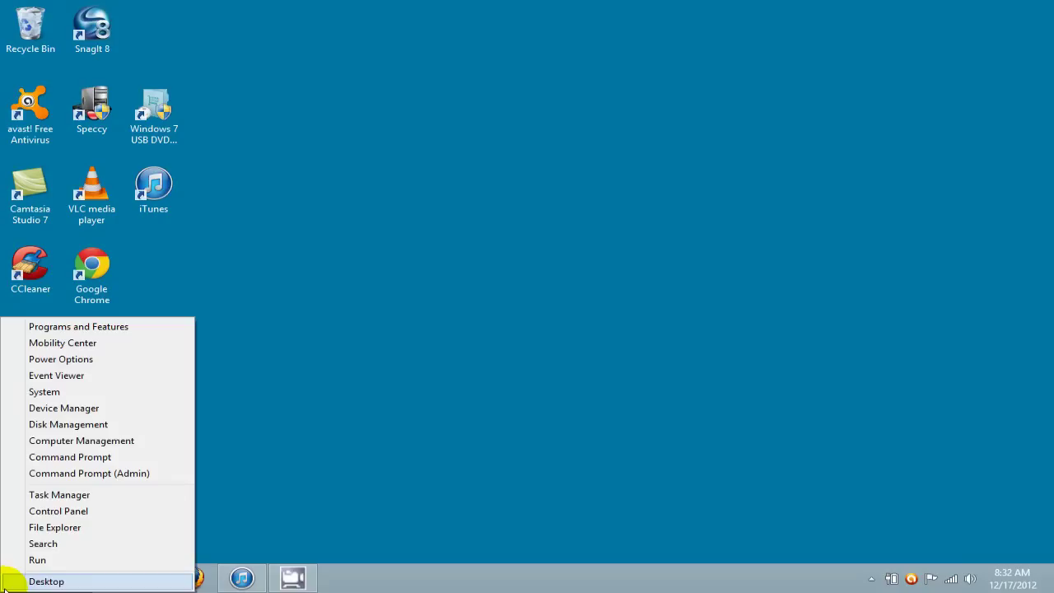
left_click(72, 529)
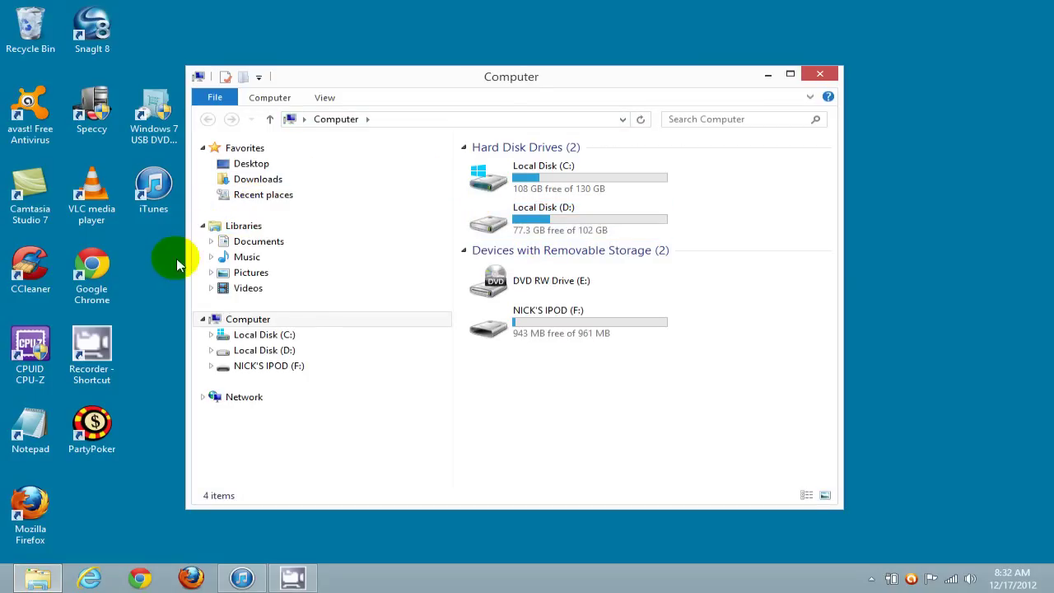
left_click(211, 257)
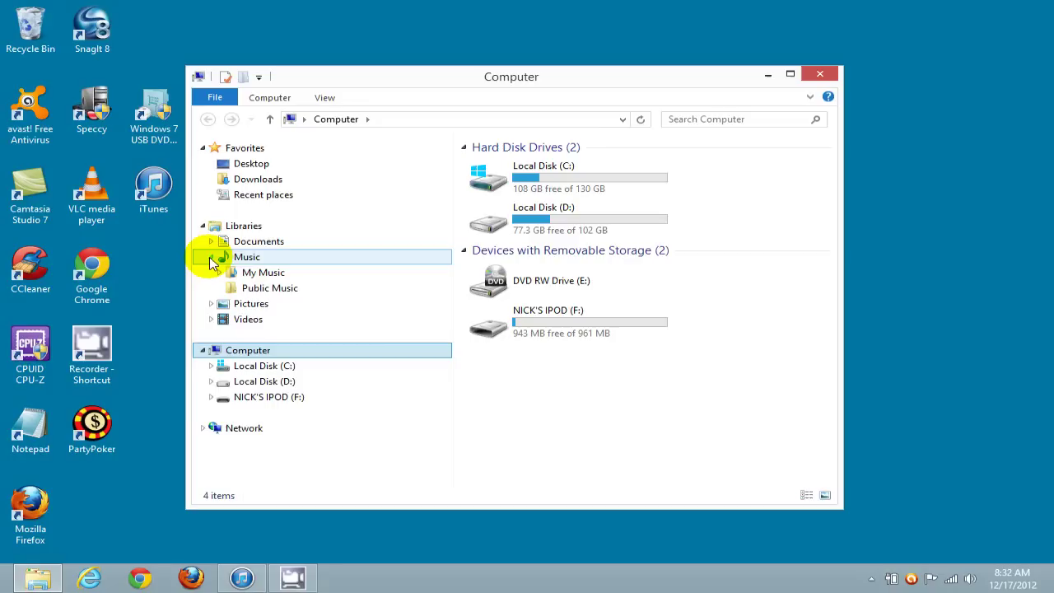
left_click(221, 272)
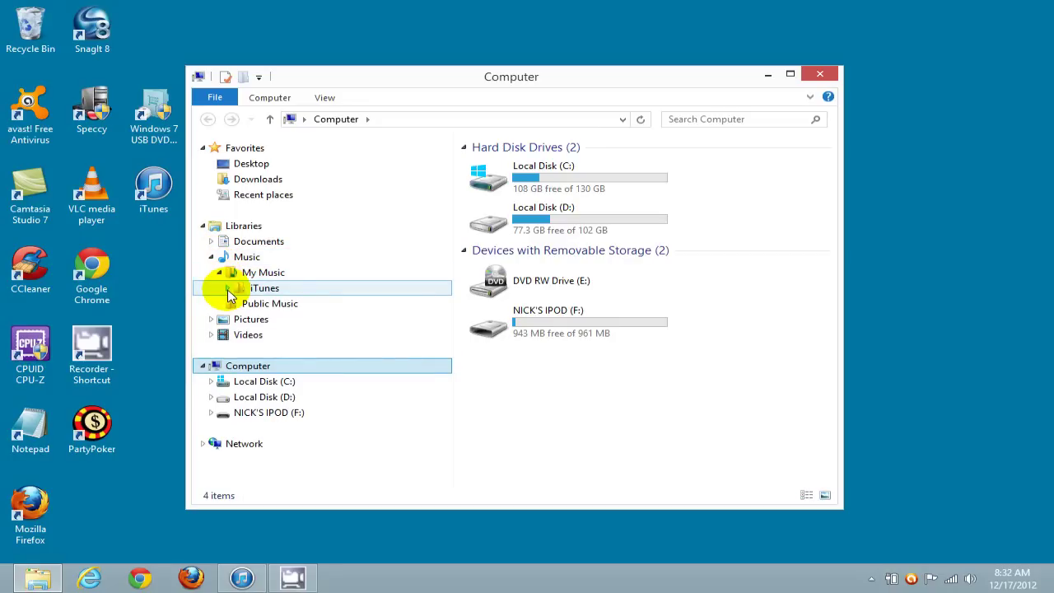
left_click(227, 288)
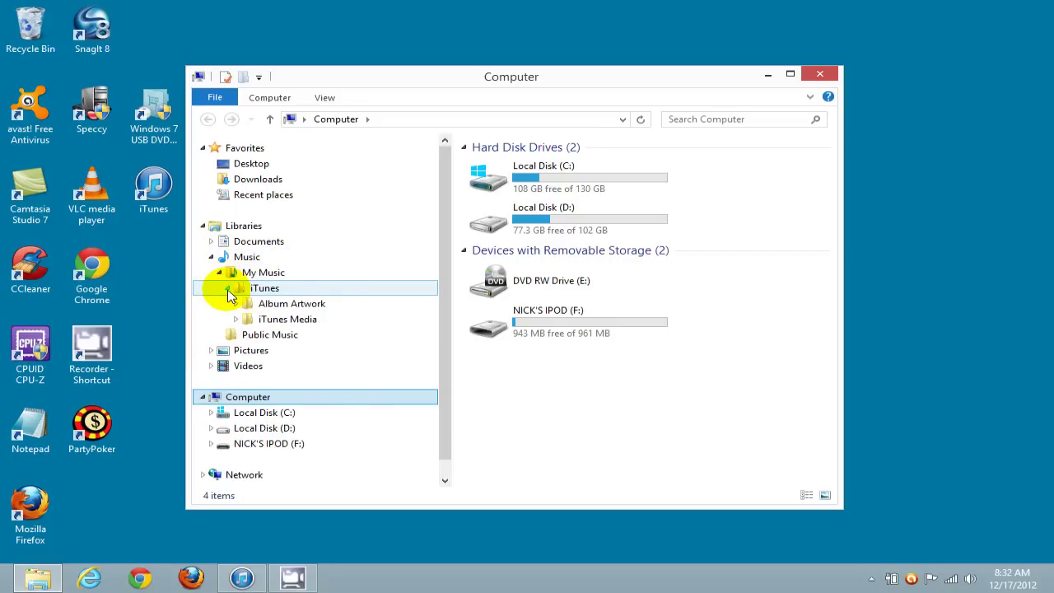
left_click(237, 320)
left_click(282, 318)
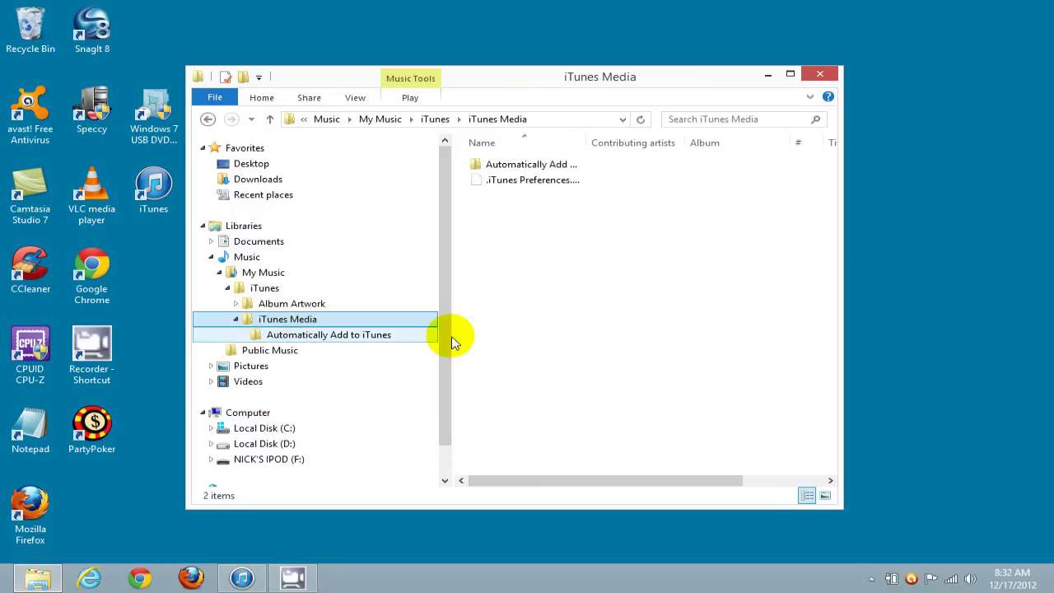
- Paste the copied F00 folder into the iTunes Media folder
right_click(532, 261)
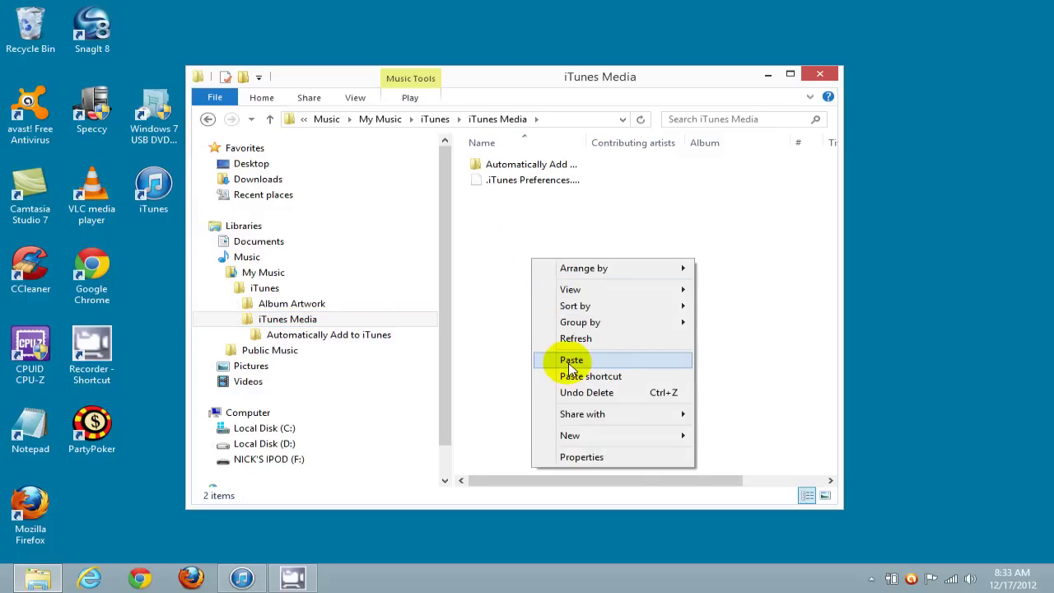
left_click(571, 361)
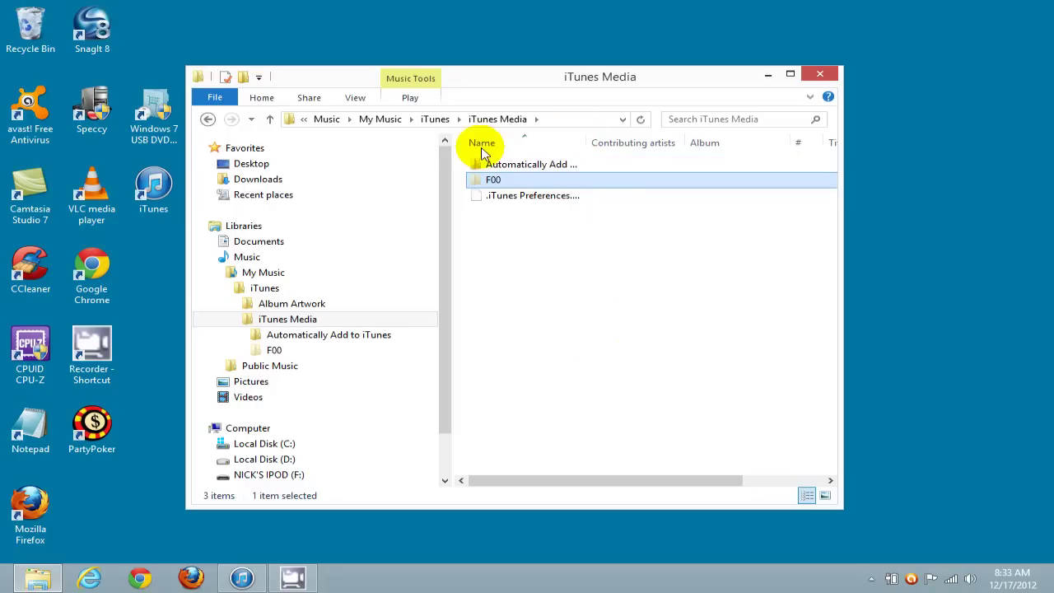
- Clear the Hidden attribute on F00 and all its subfolders and files, then close Explorer
right_click(521, 180)
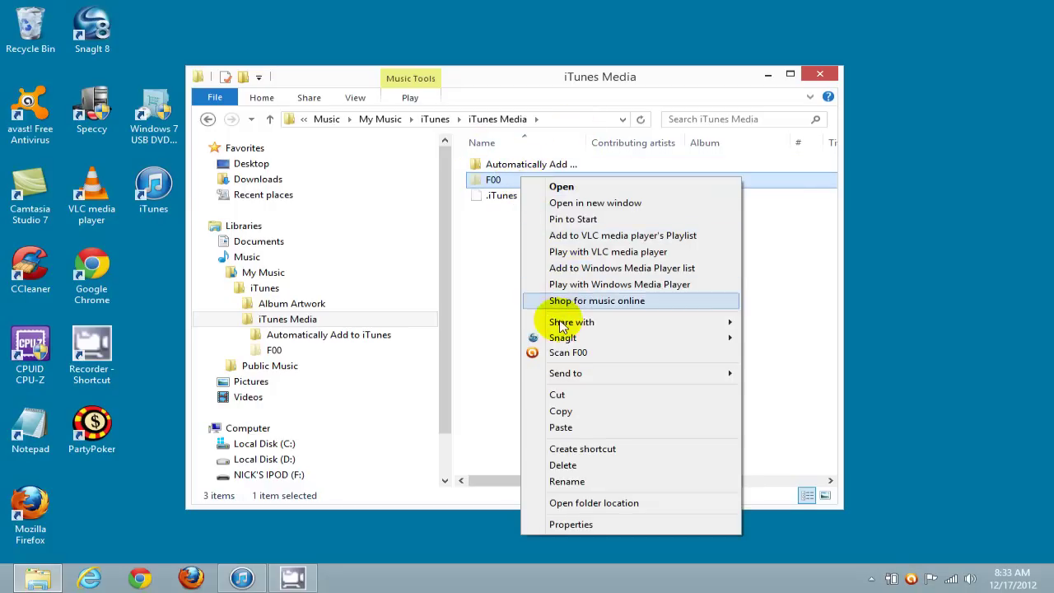
left_click(570, 527)
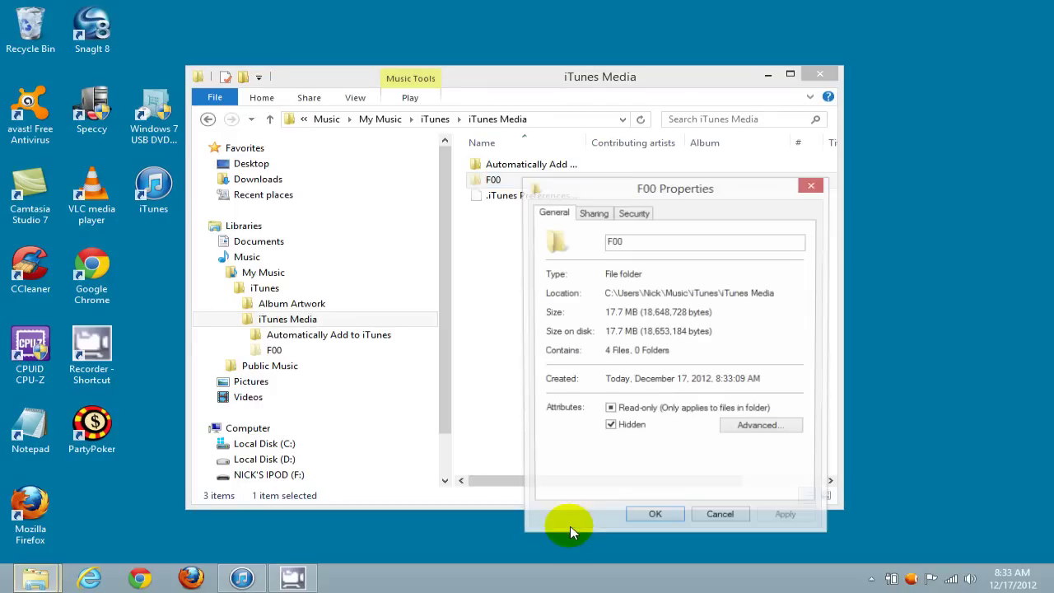
left_click(611, 434)
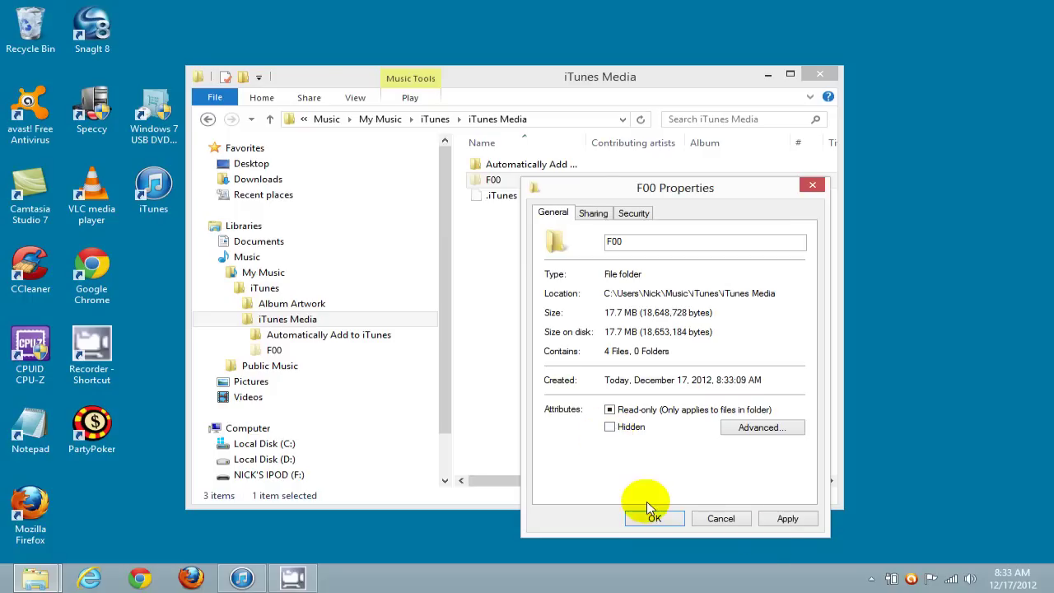
left_click(788, 518)
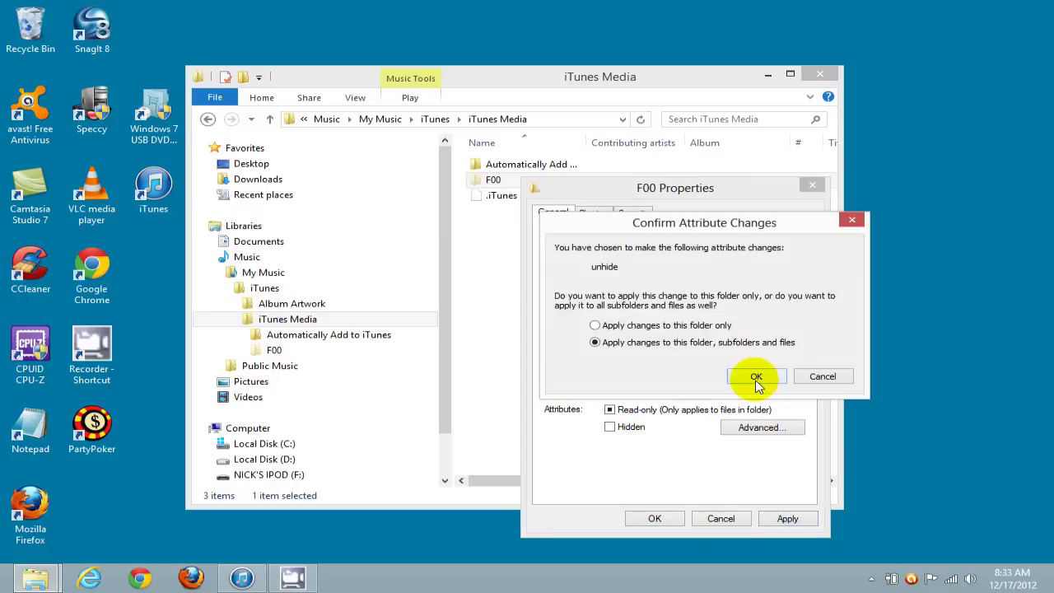
left_click(756, 378)
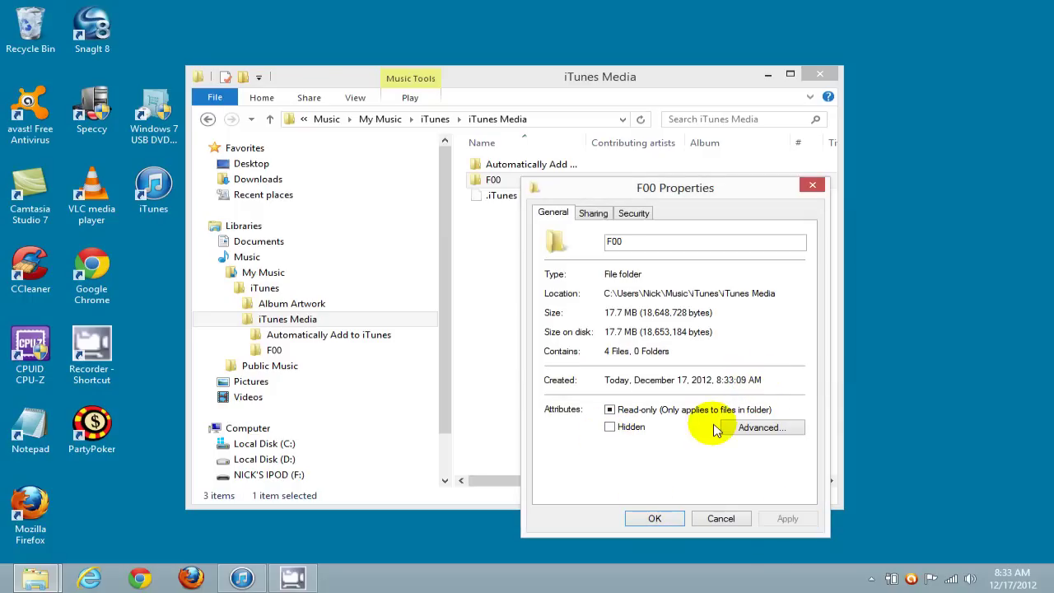
left_click(659, 522)
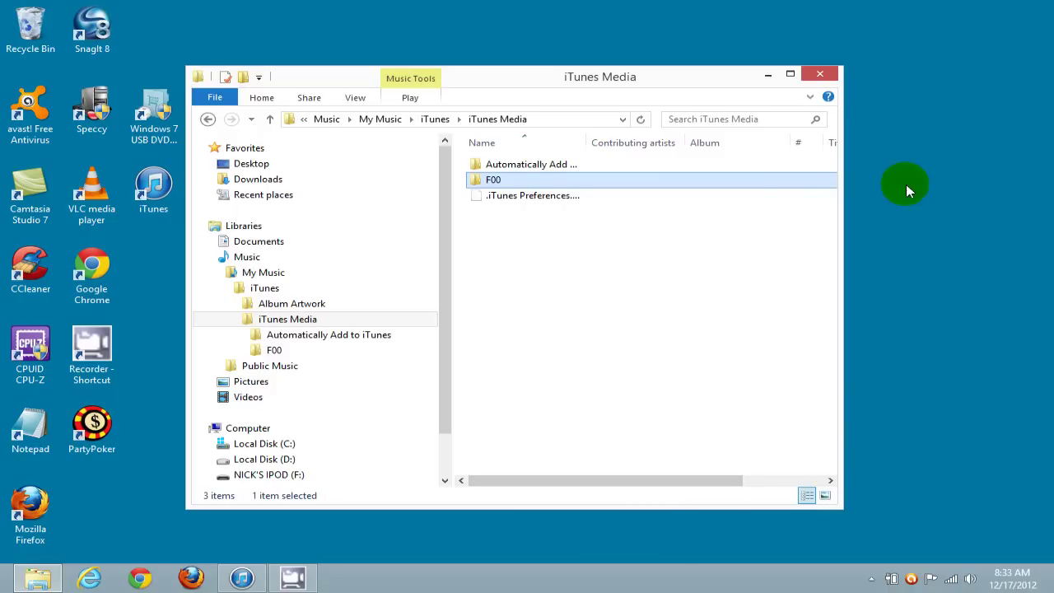
left_click(831, 70)
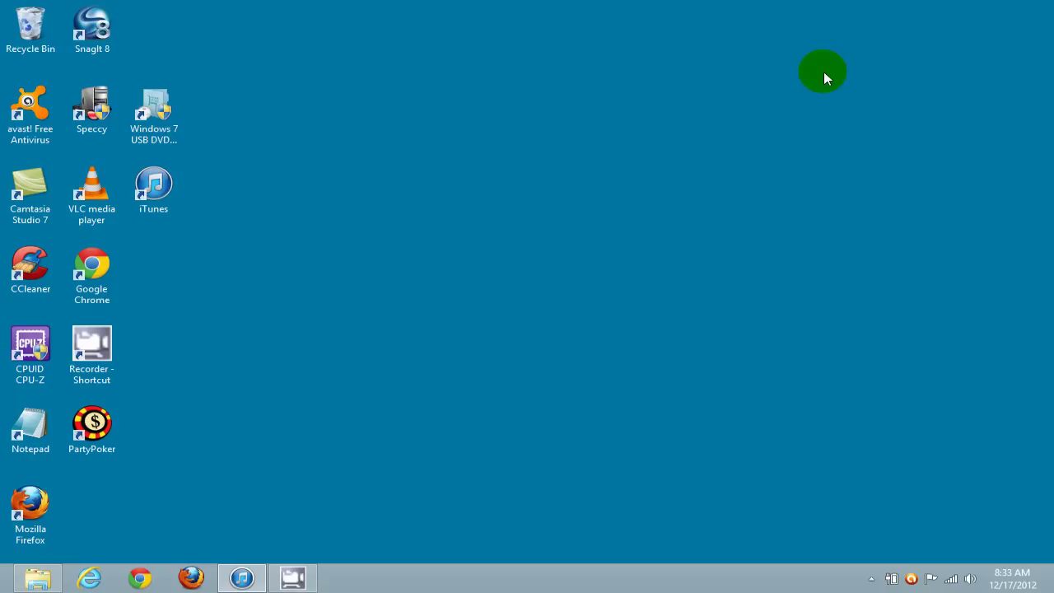
- Restore iTunes and review its Advanced preferences, cancelling without changes
left_click(241, 578)
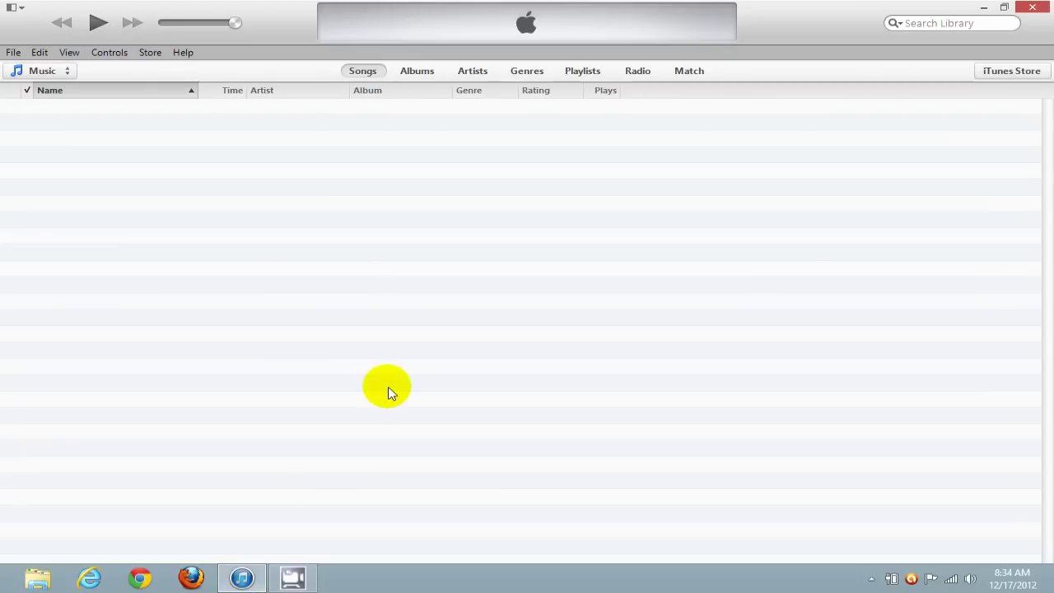
left_click(43, 54)
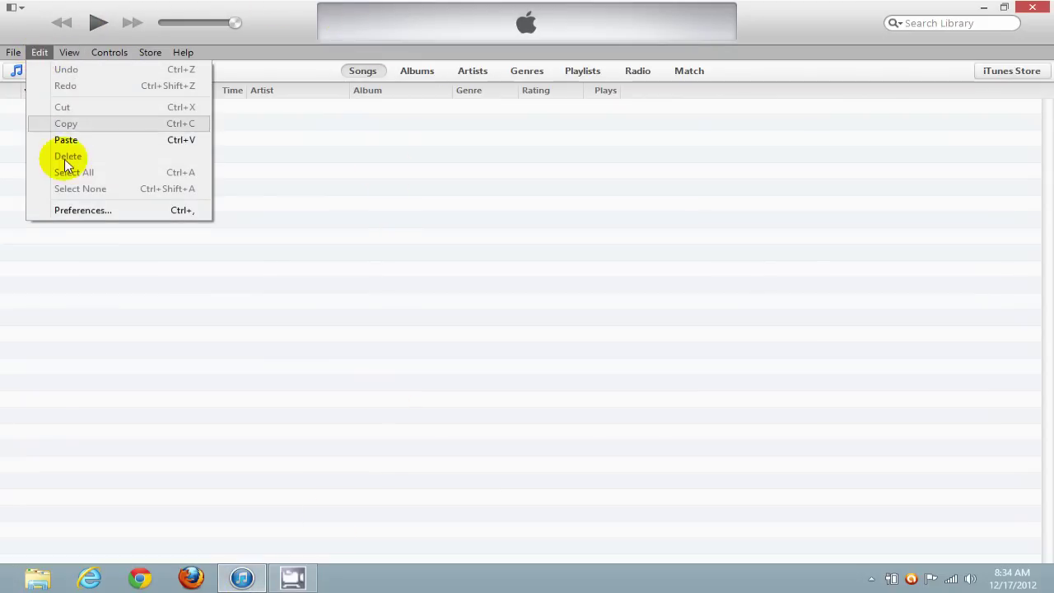
left_click(72, 210)
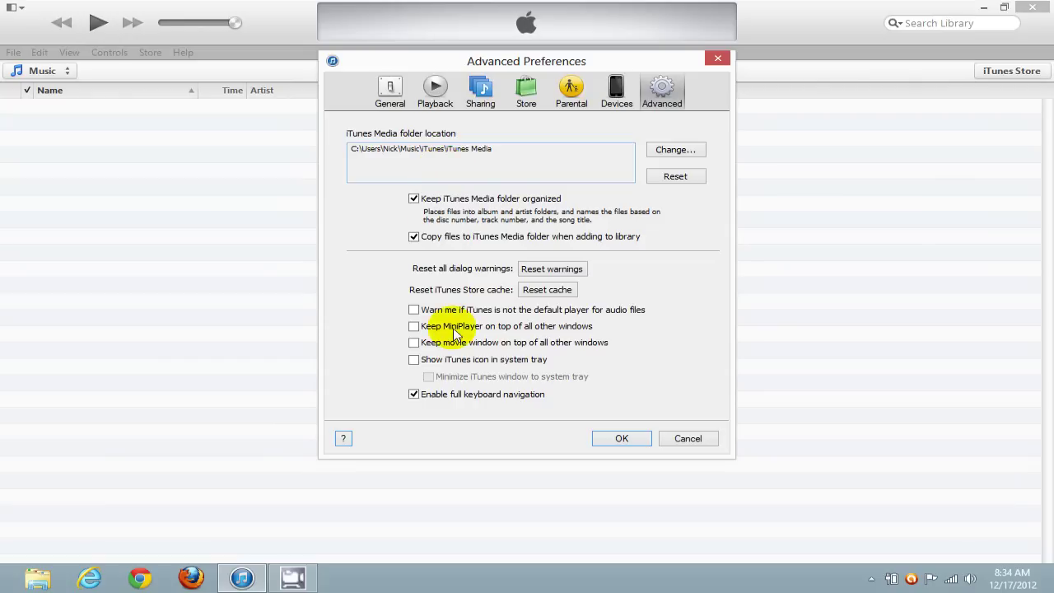
left_click(713, 438)
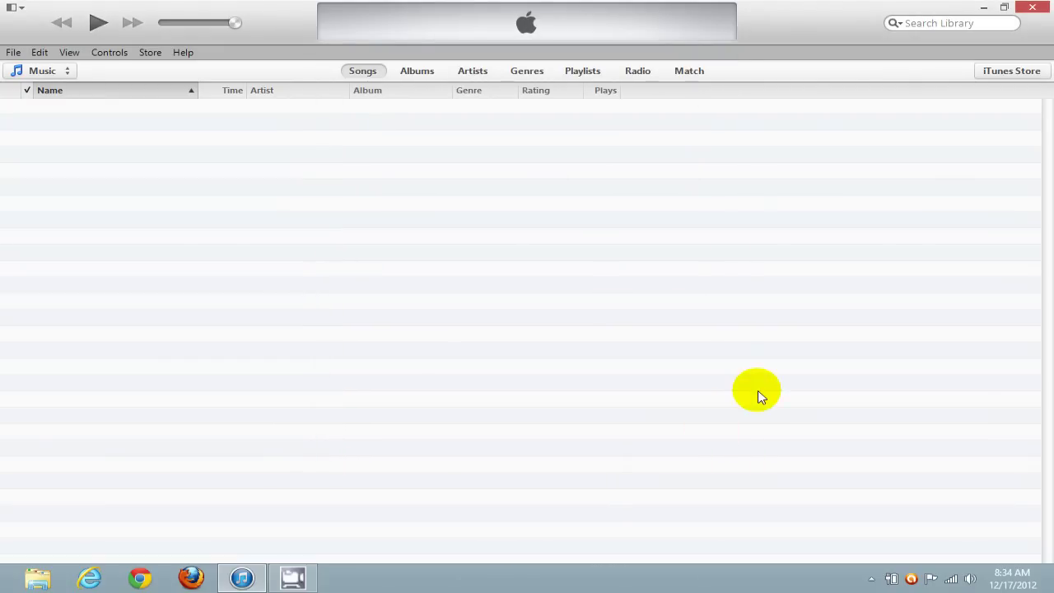
left_click(12, 53)
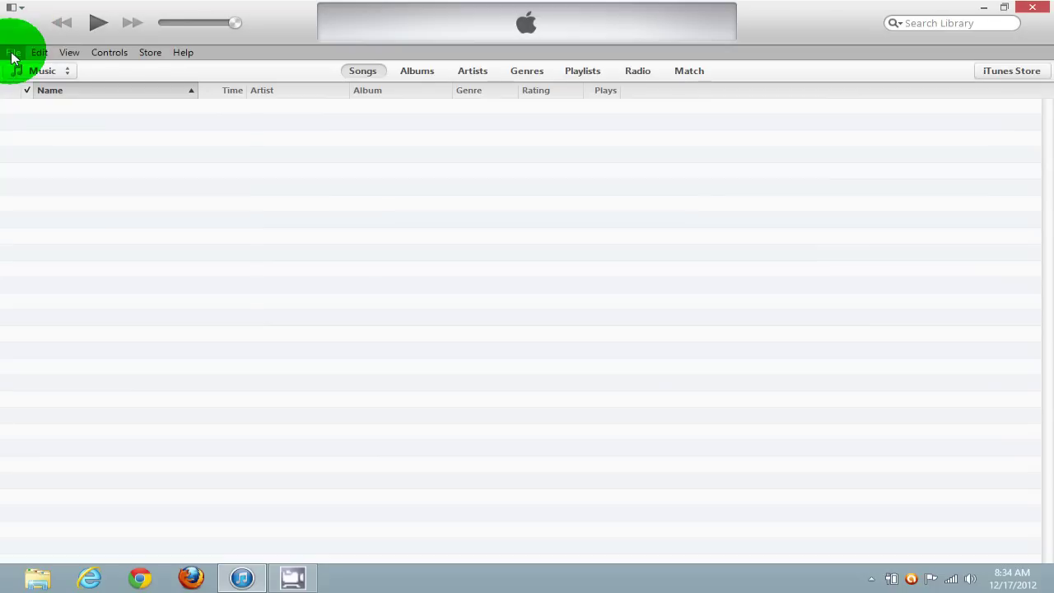
- Add the F00 folder from Music > My Music > iTunes > iTunes Media to the library
left_click(64, 142)
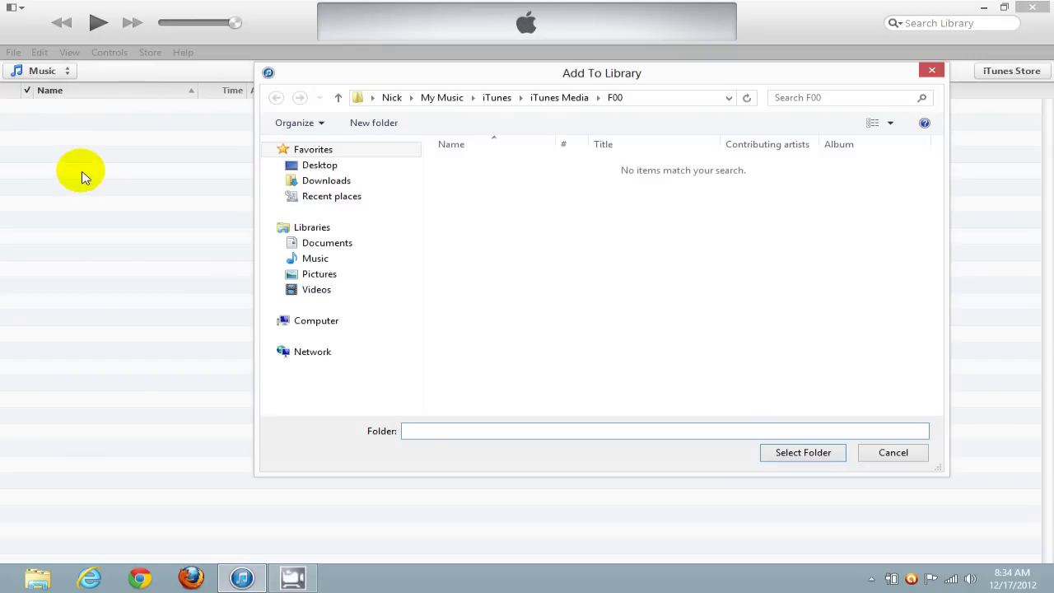
left_click(281, 258)
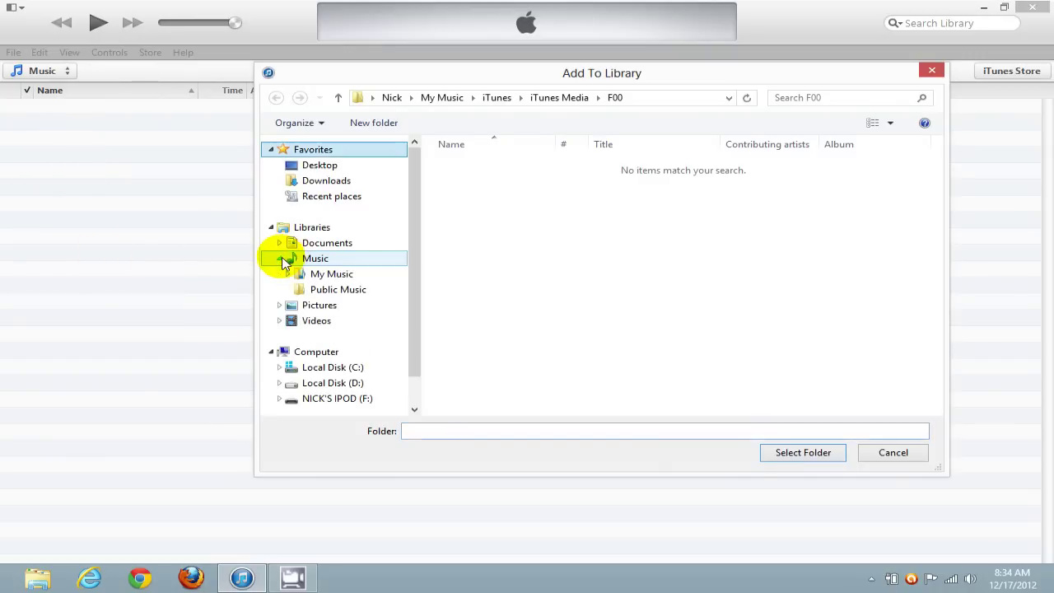
left_click(288, 275)
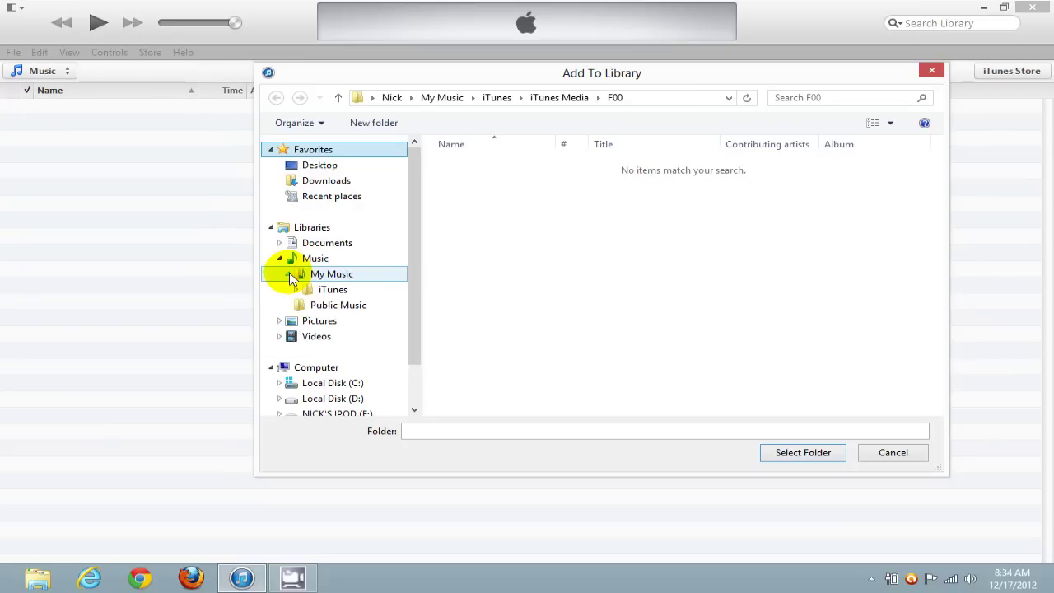
left_click(298, 290)
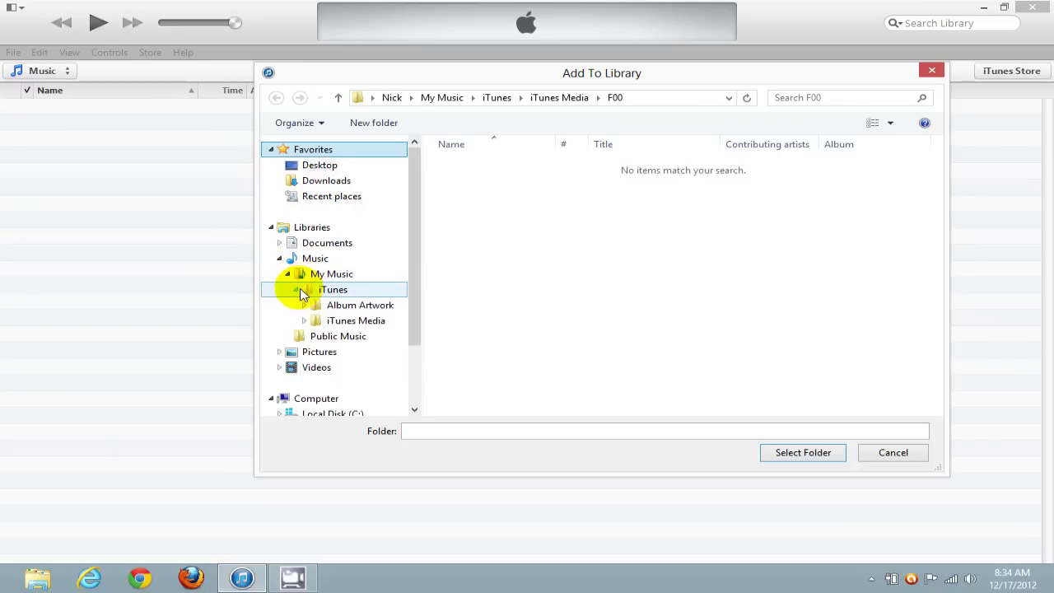
left_click(304, 321)
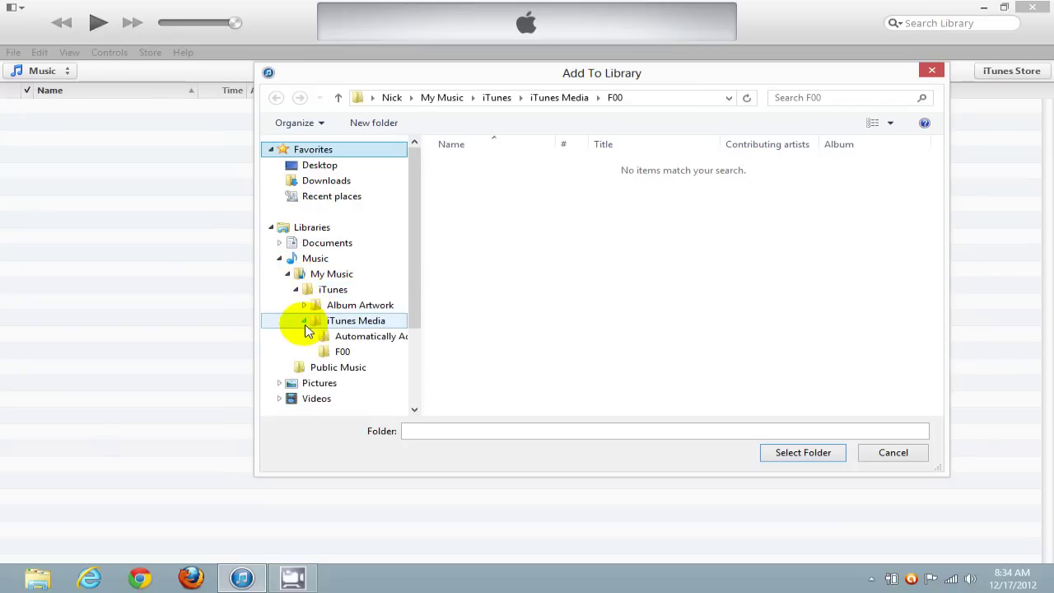
left_click(343, 352)
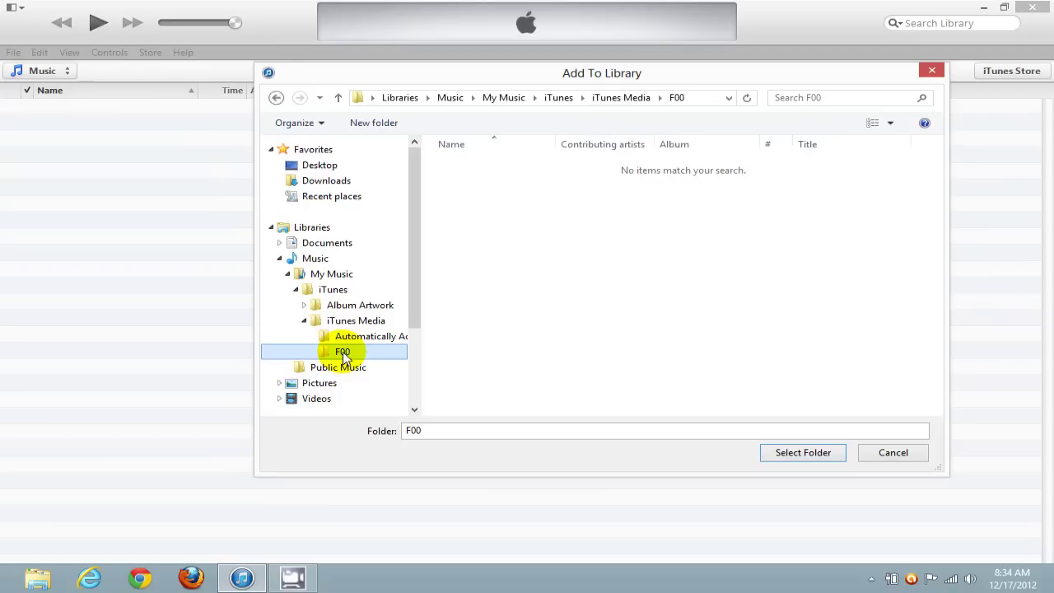
left_click(793, 456)
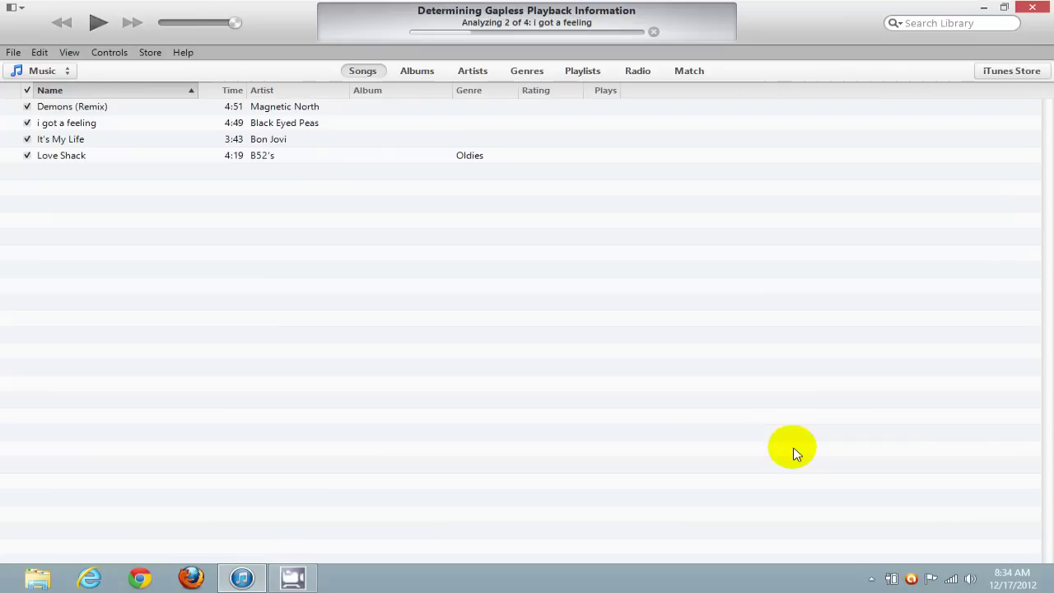